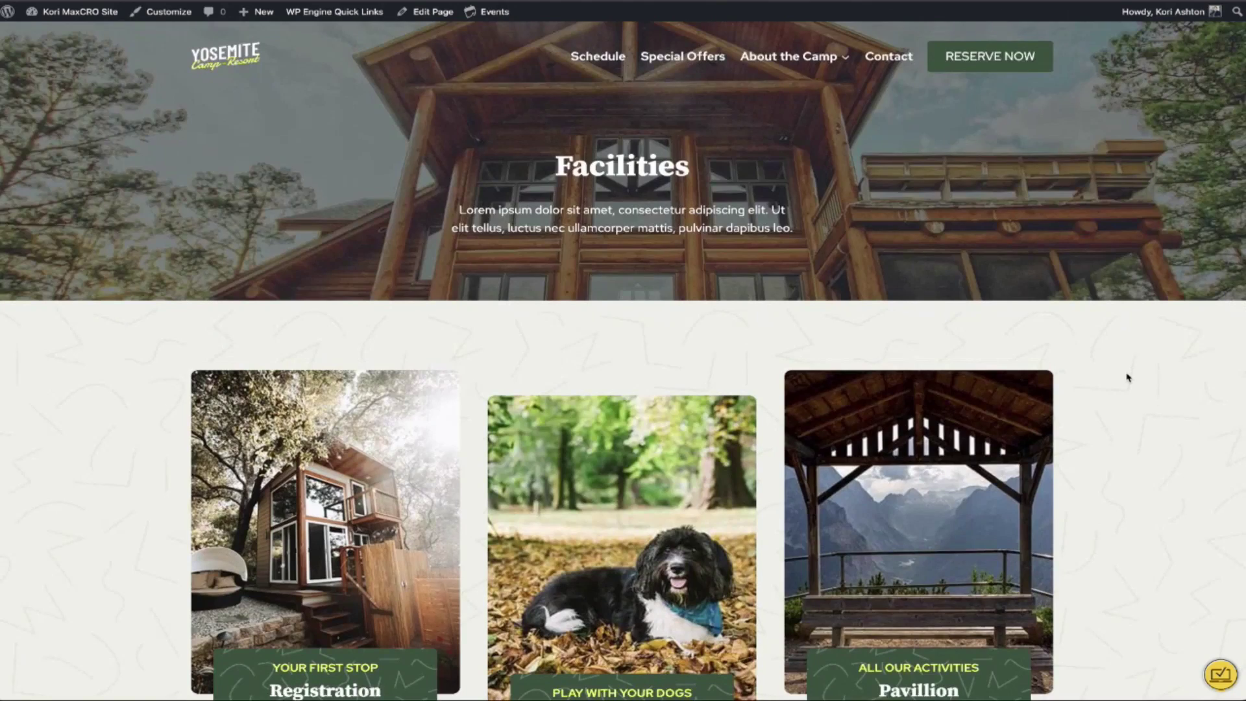
Step: Run the on-page Accessibility Checker on the Facilities page and inspect the Bark Park image warning
scroll(1127, 377, "down", 4)
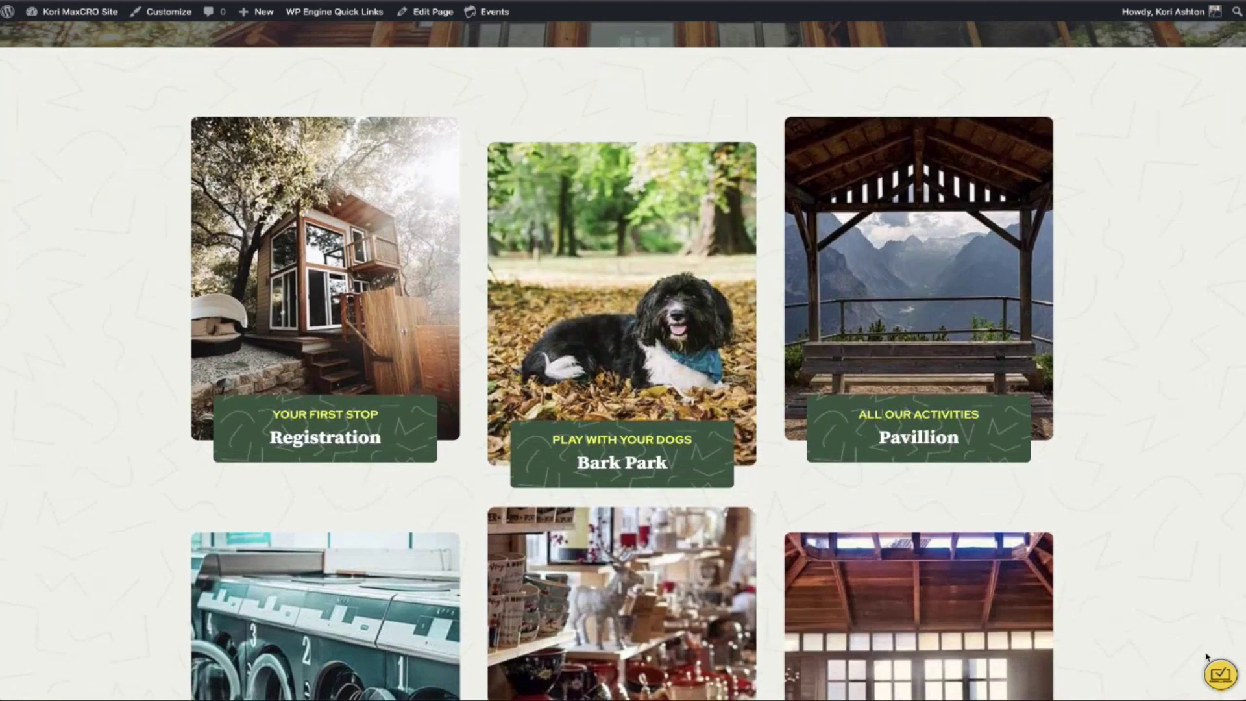
left_click(1220, 675)
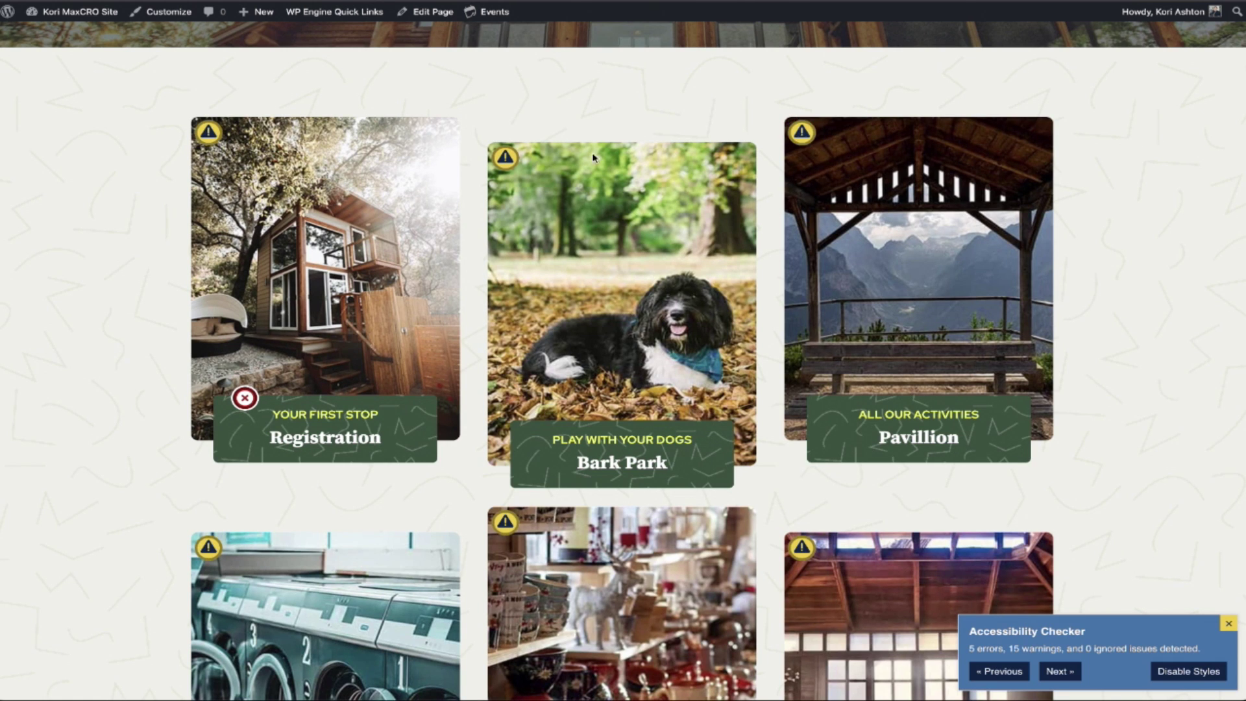
left_click(504, 160)
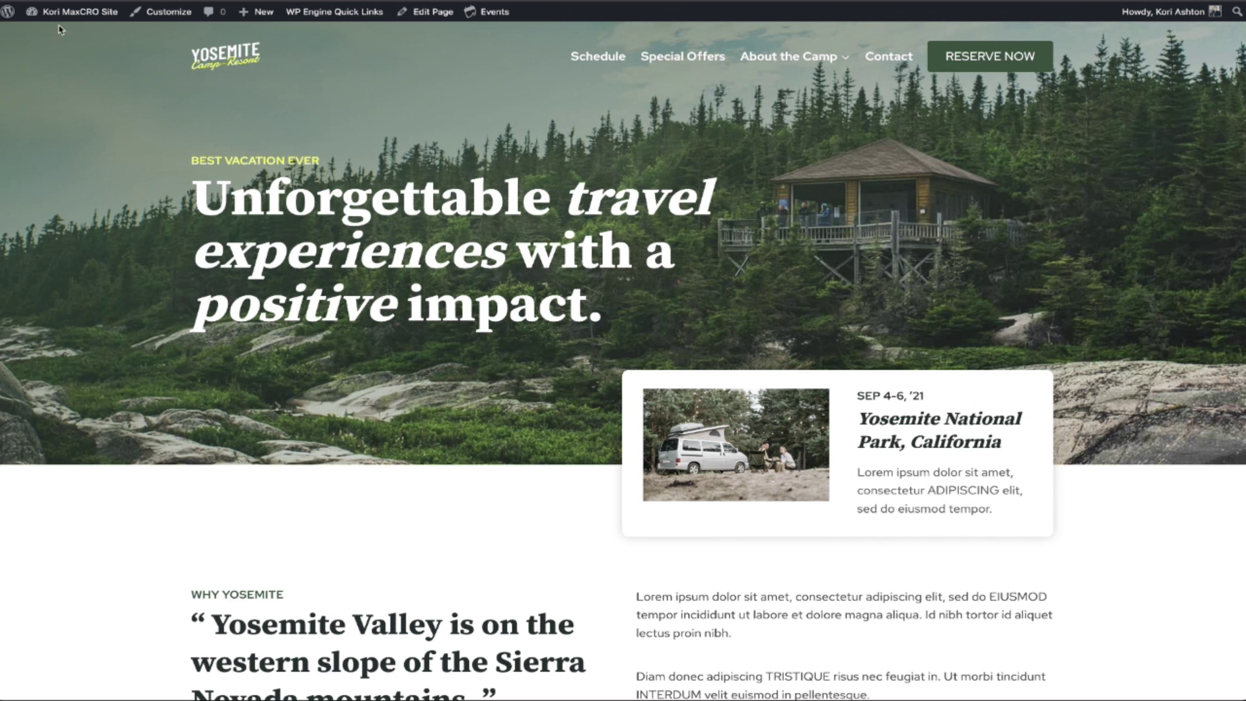
Step: Switch from the public site to the WordPress admin Dashboard via the site-name menu
mouse_move(55, 33)
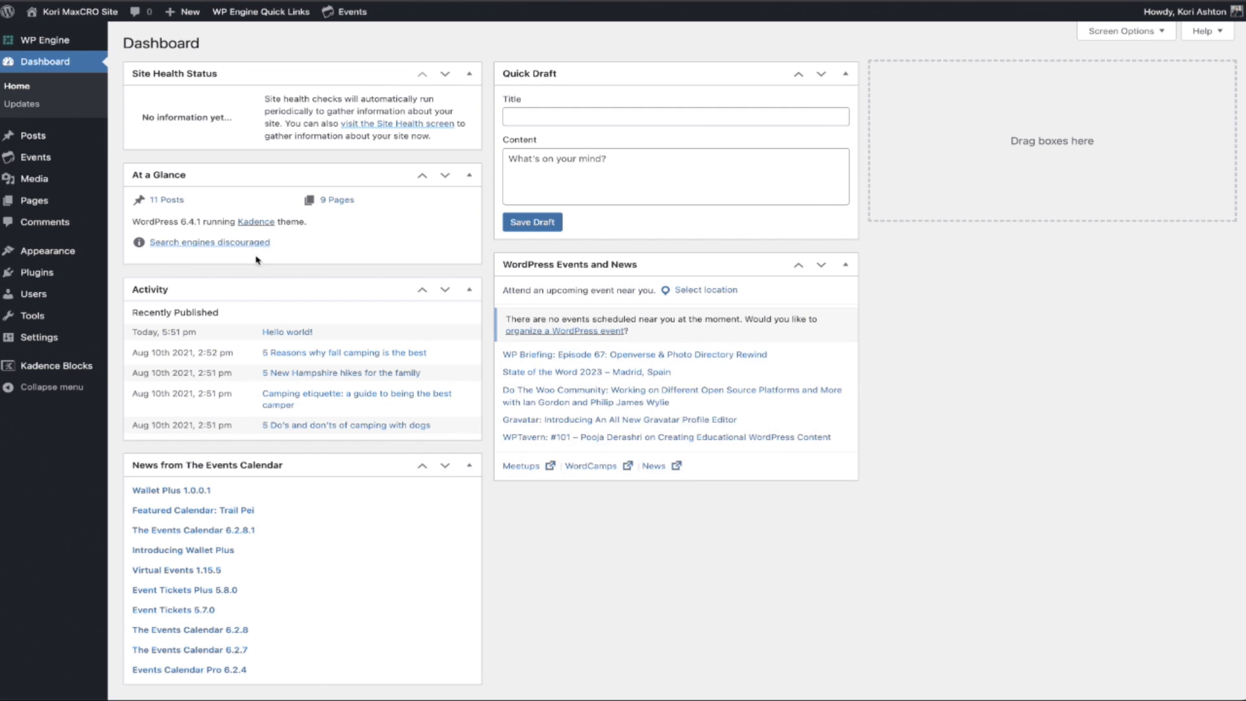
mouse_move(43, 278)
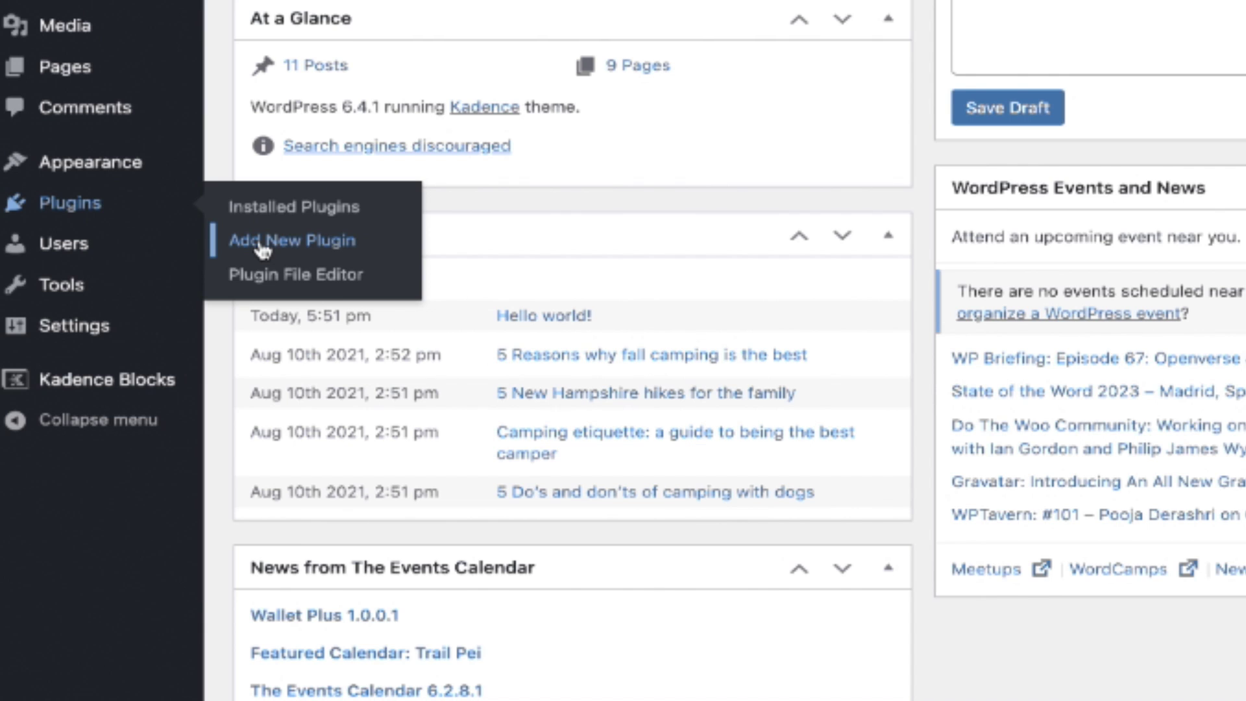
Step: Search the plugin directory for 'equalize digi' and install Equalize Digital Accessibility Checker
left_click(263, 244)
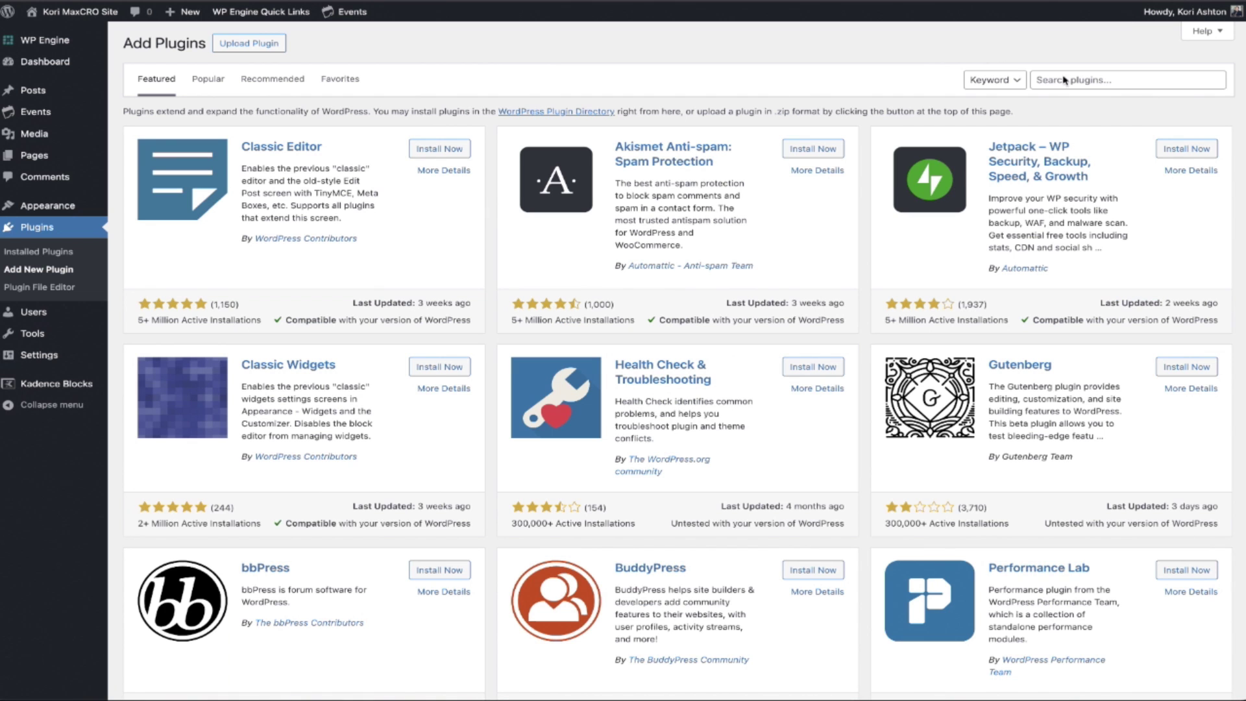
left_click(1082, 79)
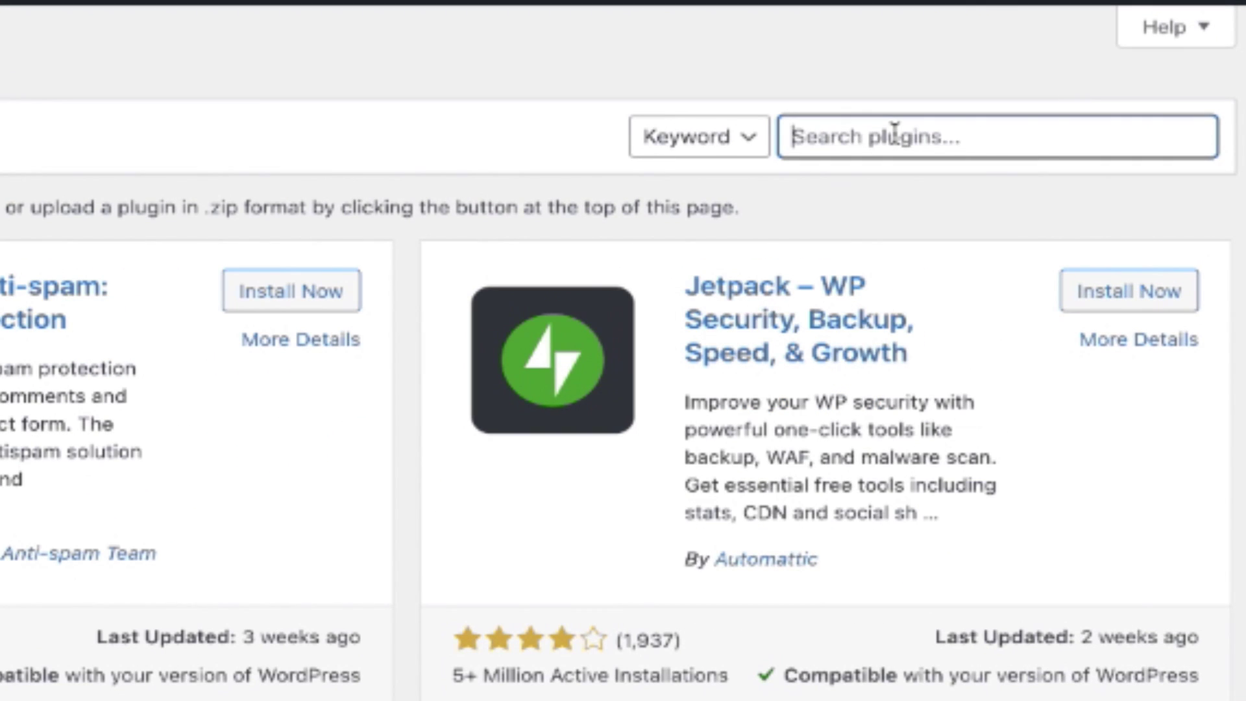
type("equalize")
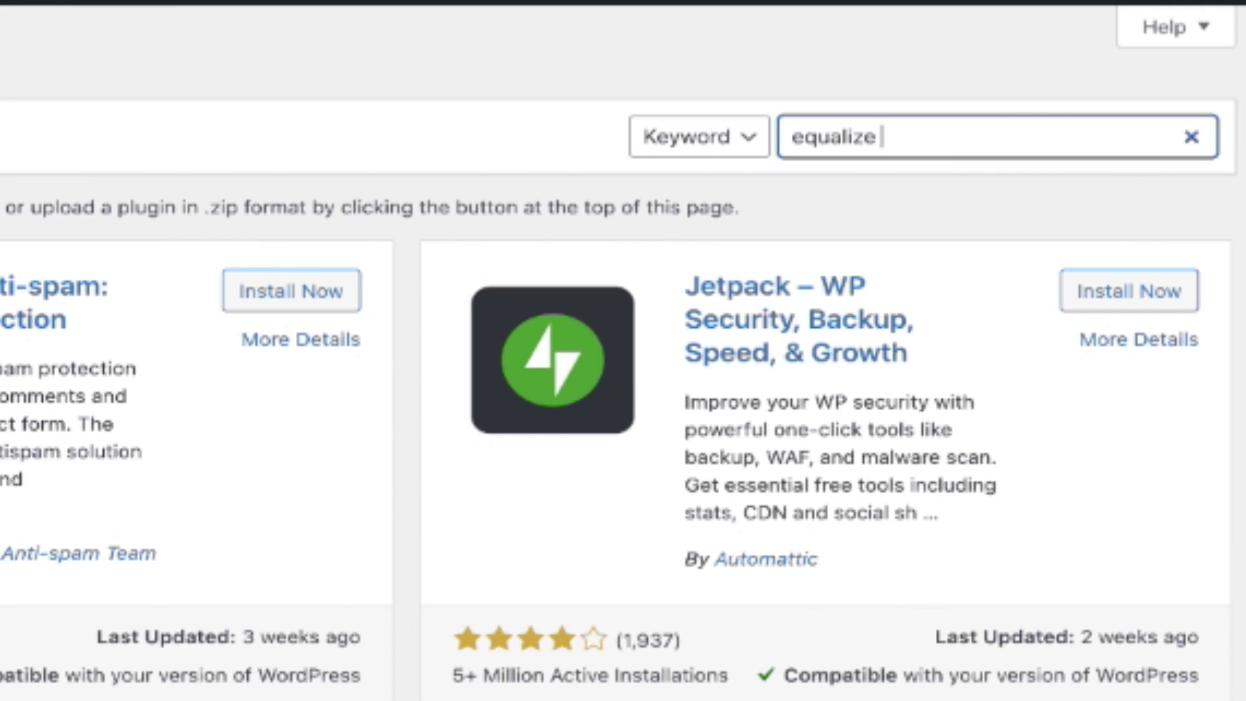
type(" digi")
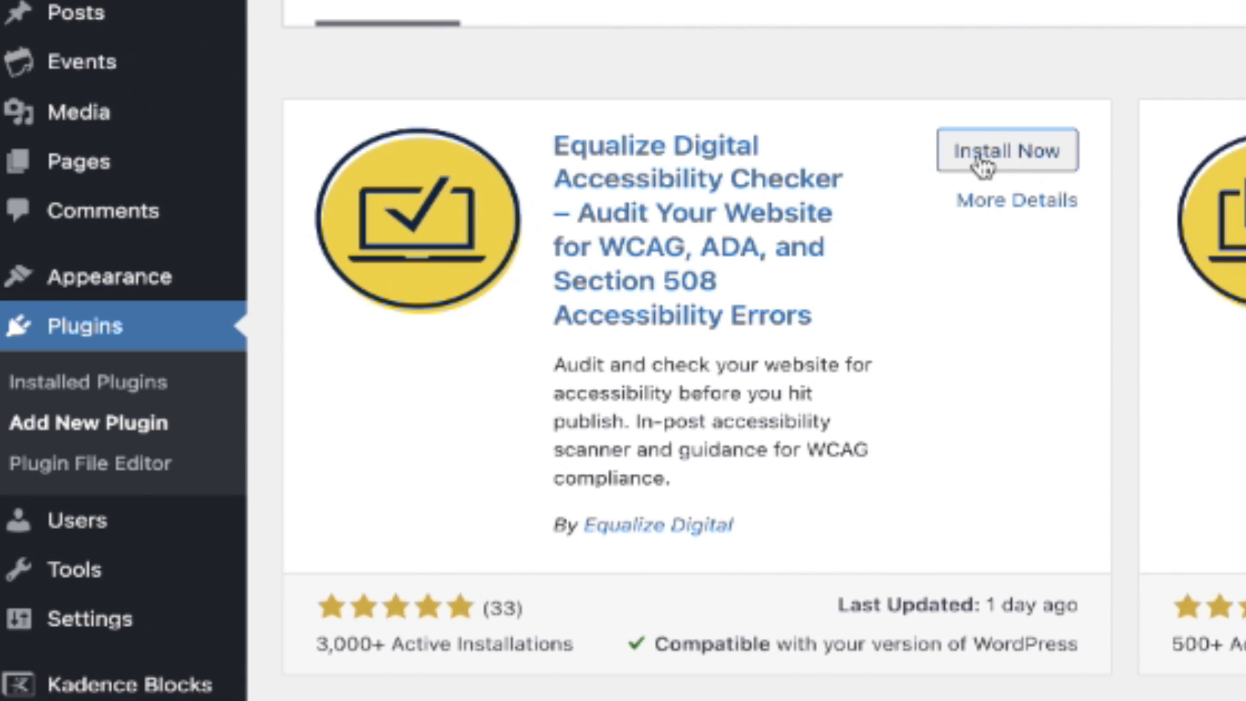
left_click(983, 165)
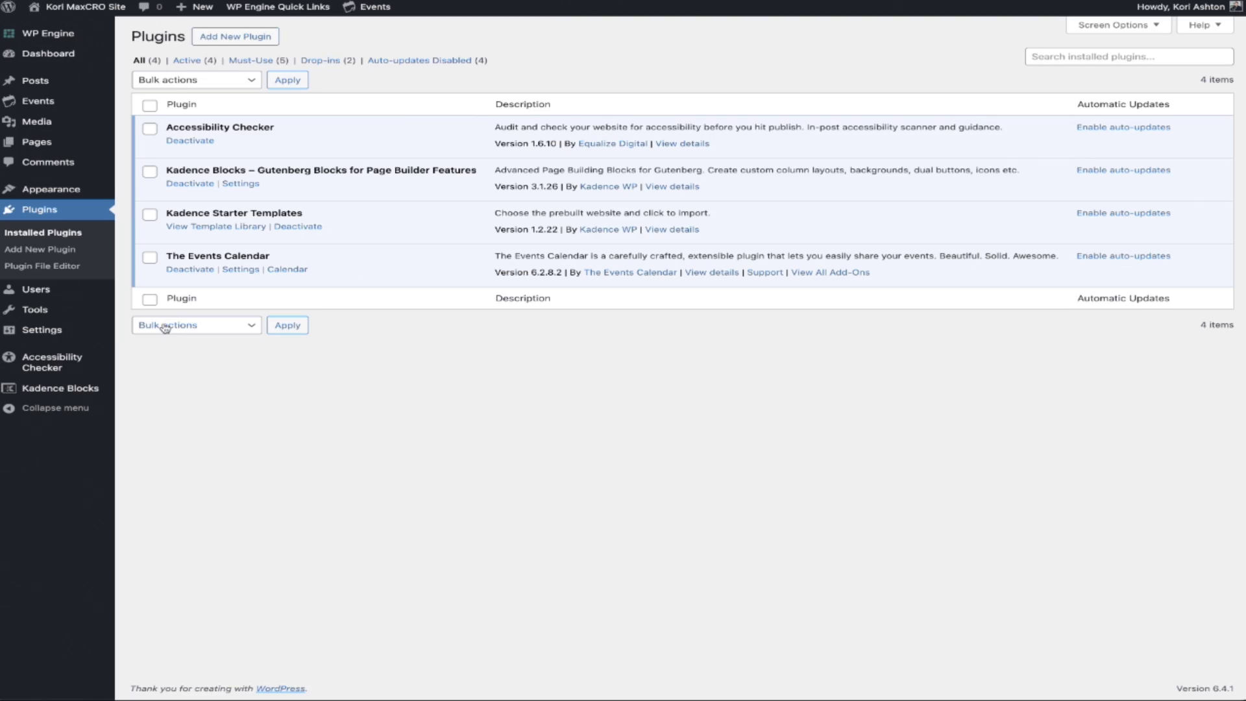
Step: Reveal the new Accessibility Checker admin menu with its Accessibility Checker and Settings pages
mouse_move(61, 359)
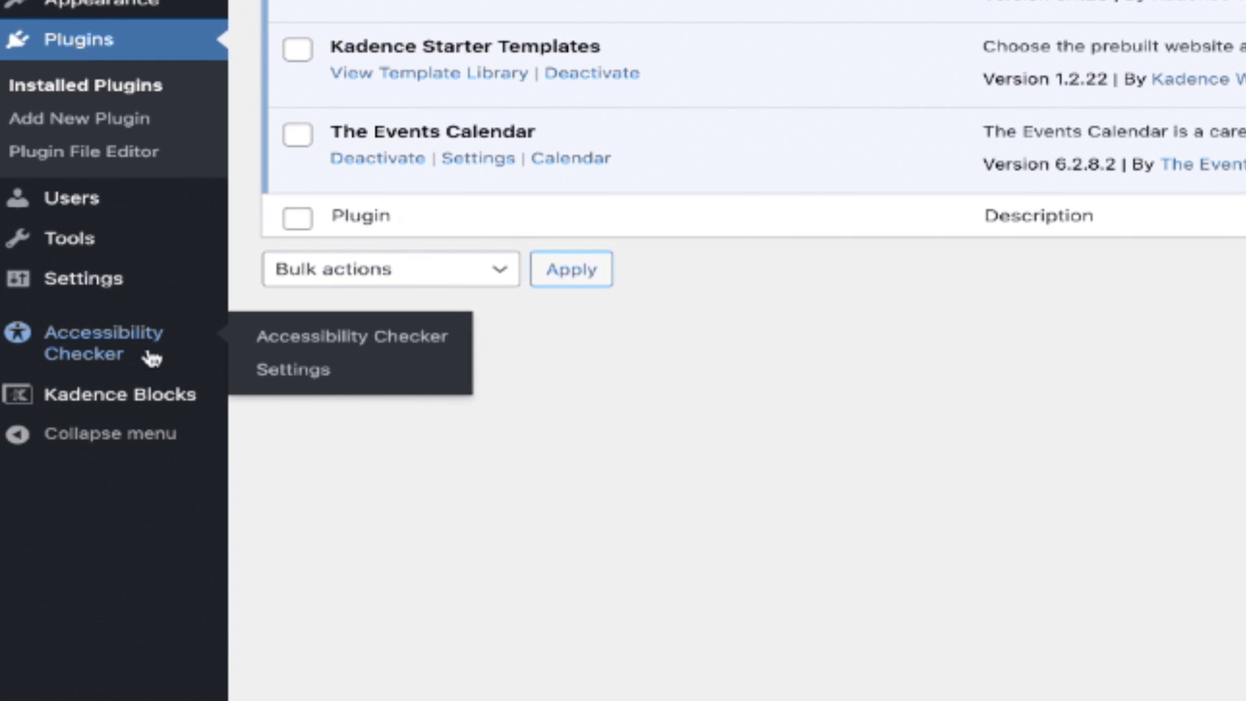
Step: Review the Accessibility Checker General and Simplified Summary settings, with posts and pages checked
left_click(318, 374)
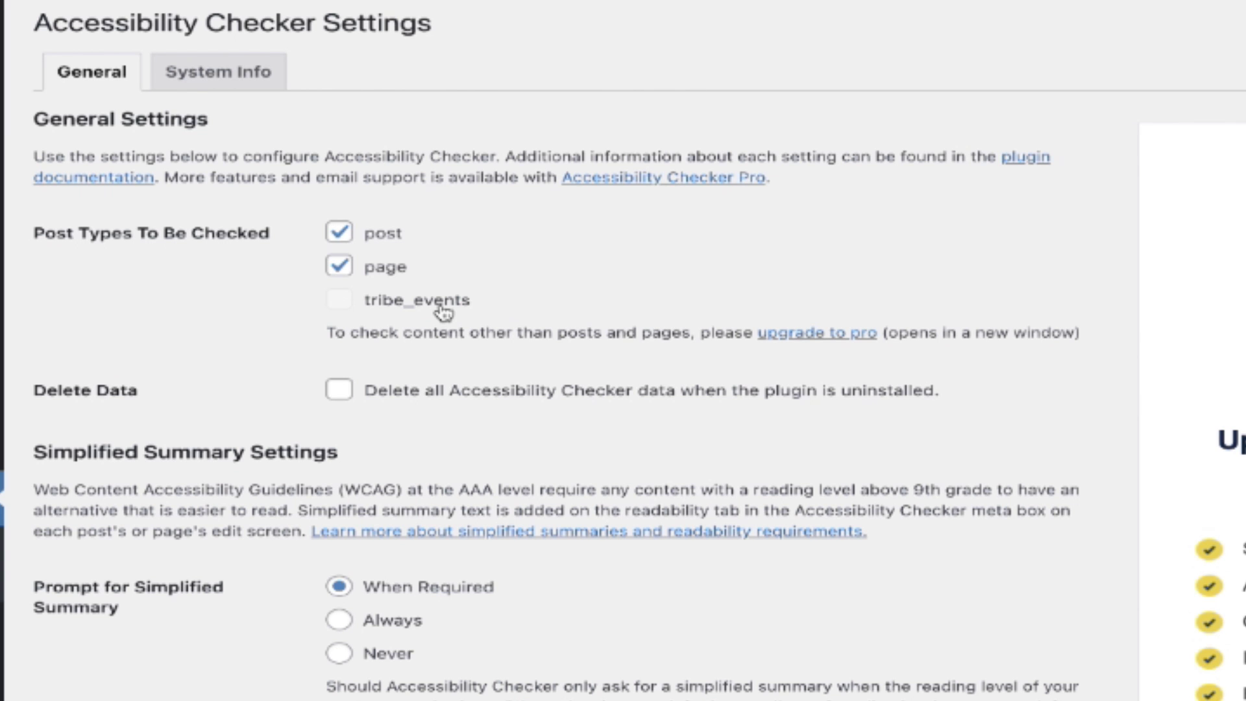
scroll(444, 312, "down", 1)
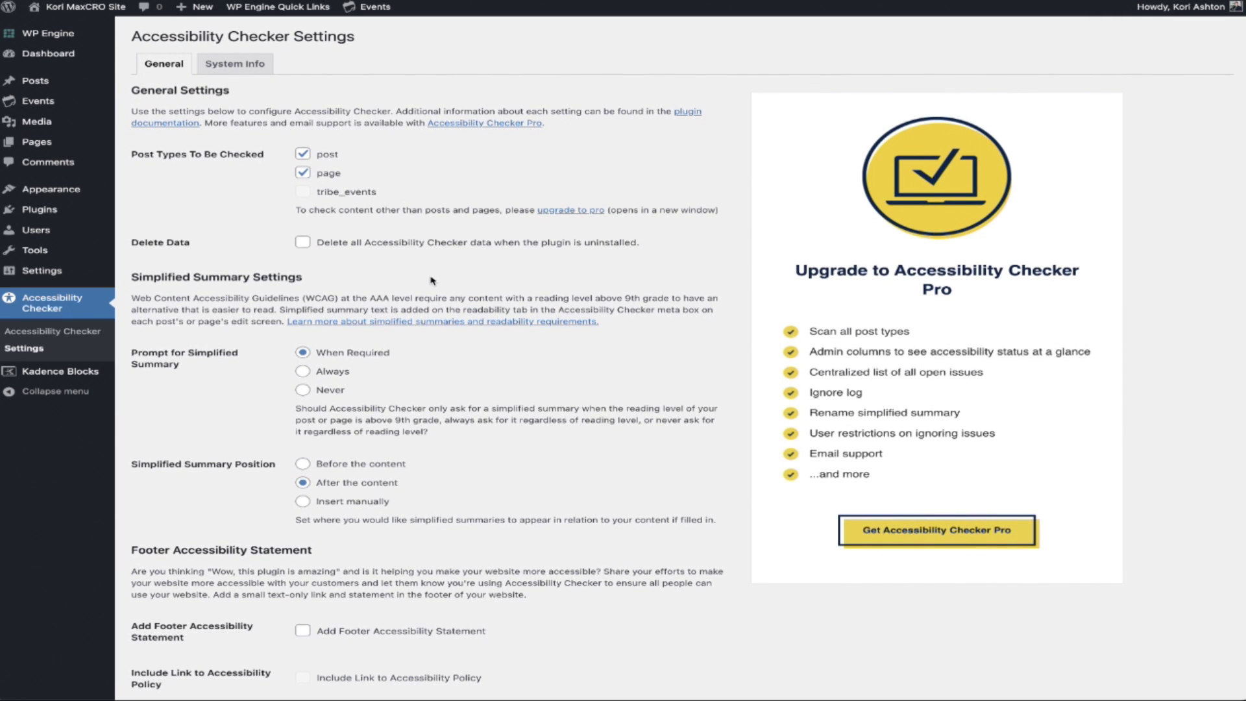
scroll(404, 278, "down", 2)
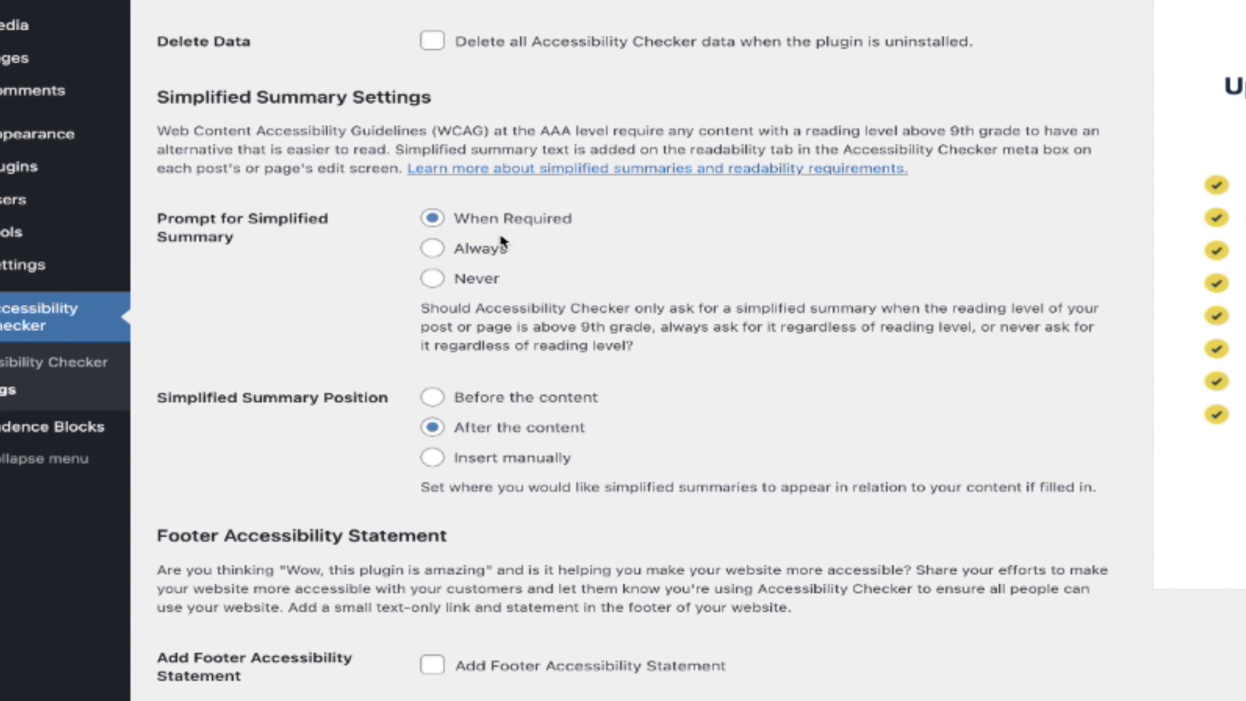
scroll(484, 277, "down", 2)
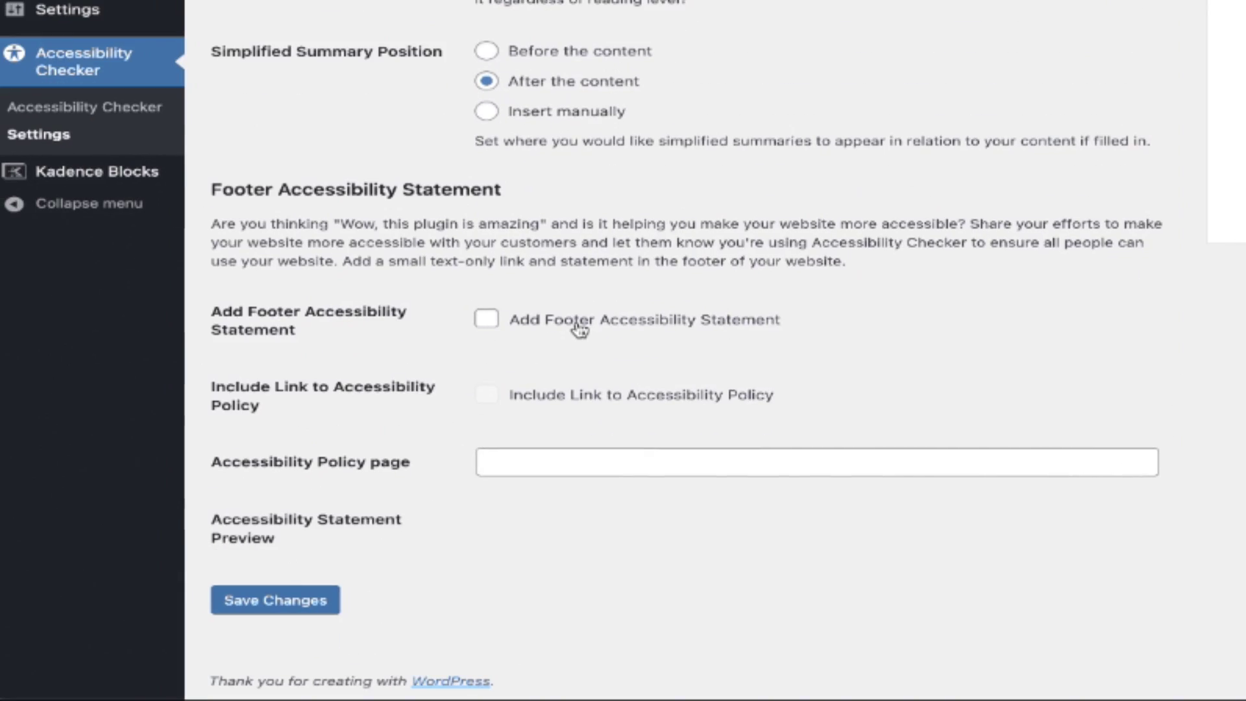
Step: Try the footer accessibility statement and policy link options, then leave both unchecked
left_click(525, 583)
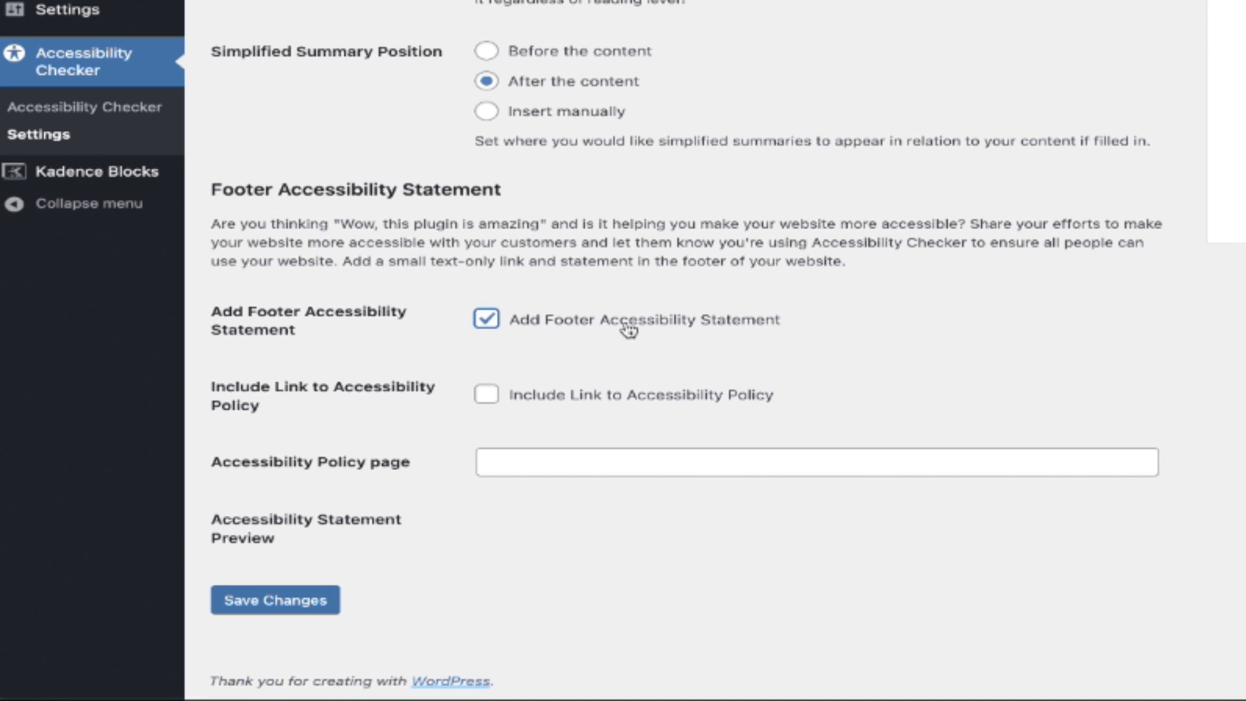
left_click(628, 330)
left_click(541, 324)
left_click(594, 402)
left_click(571, 470)
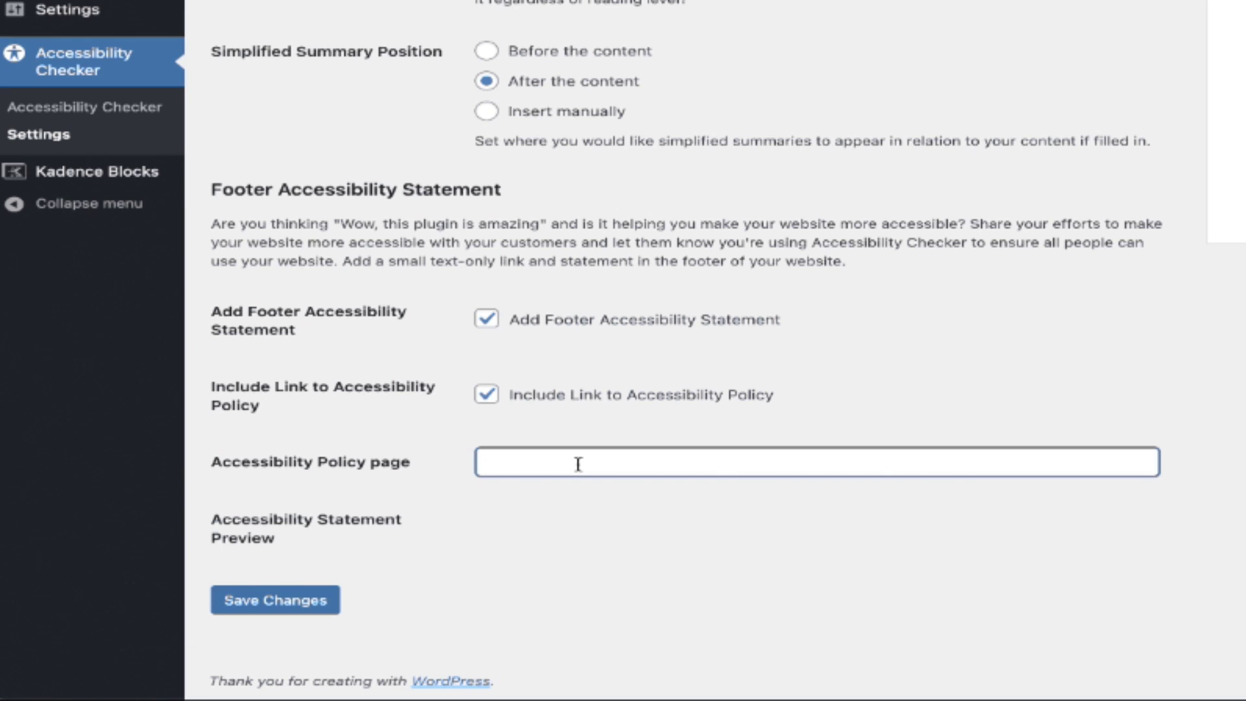
left_click(515, 397)
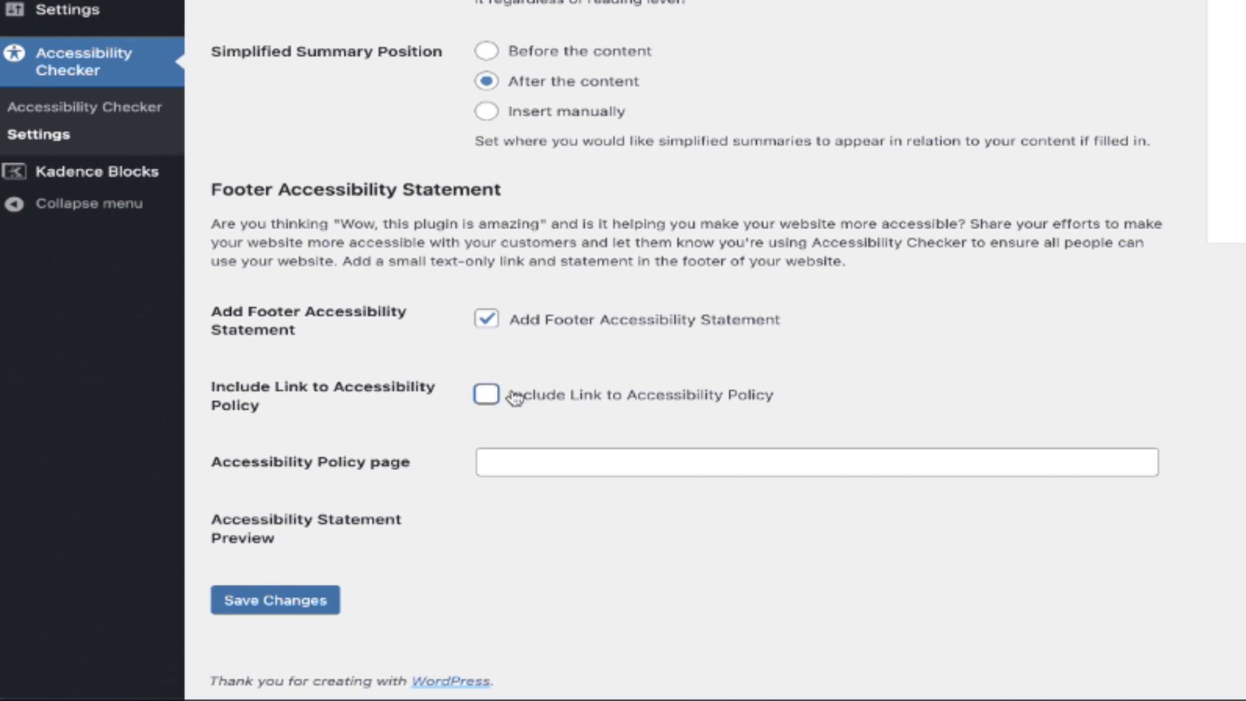
left_click(512, 328)
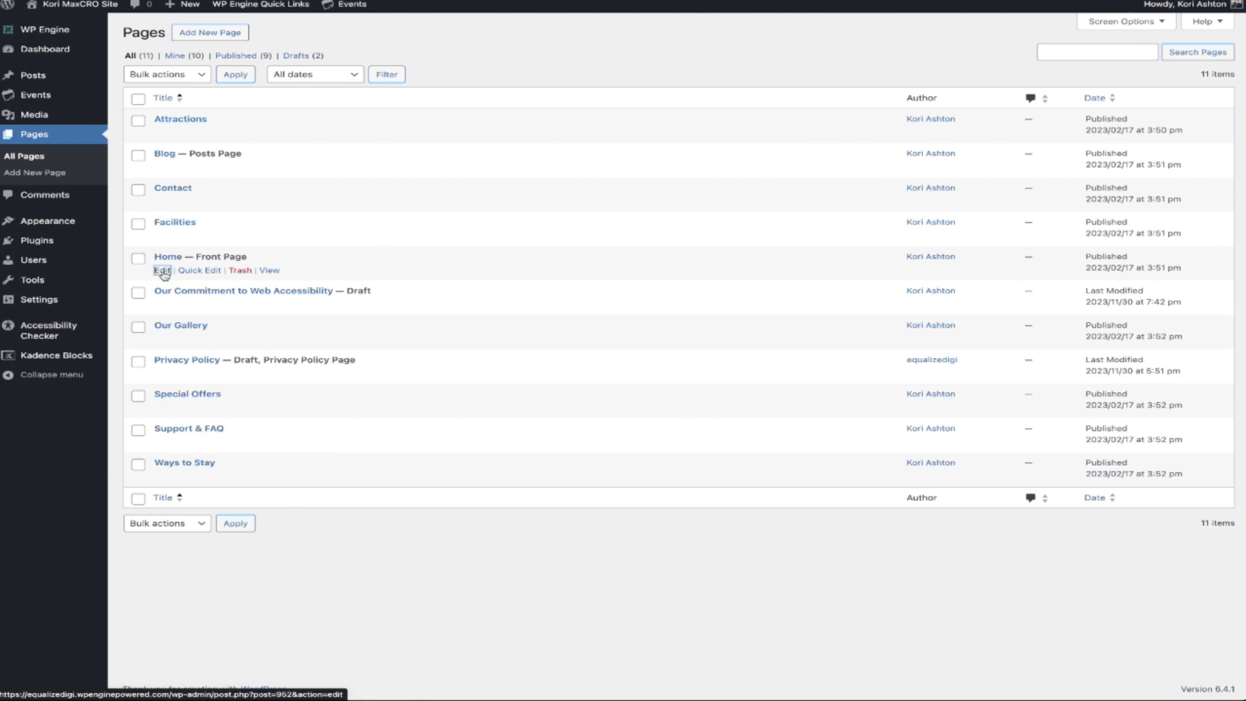
Step: Open the Home page in the editor and update it to re-run the accessibility audit
left_click(162, 271)
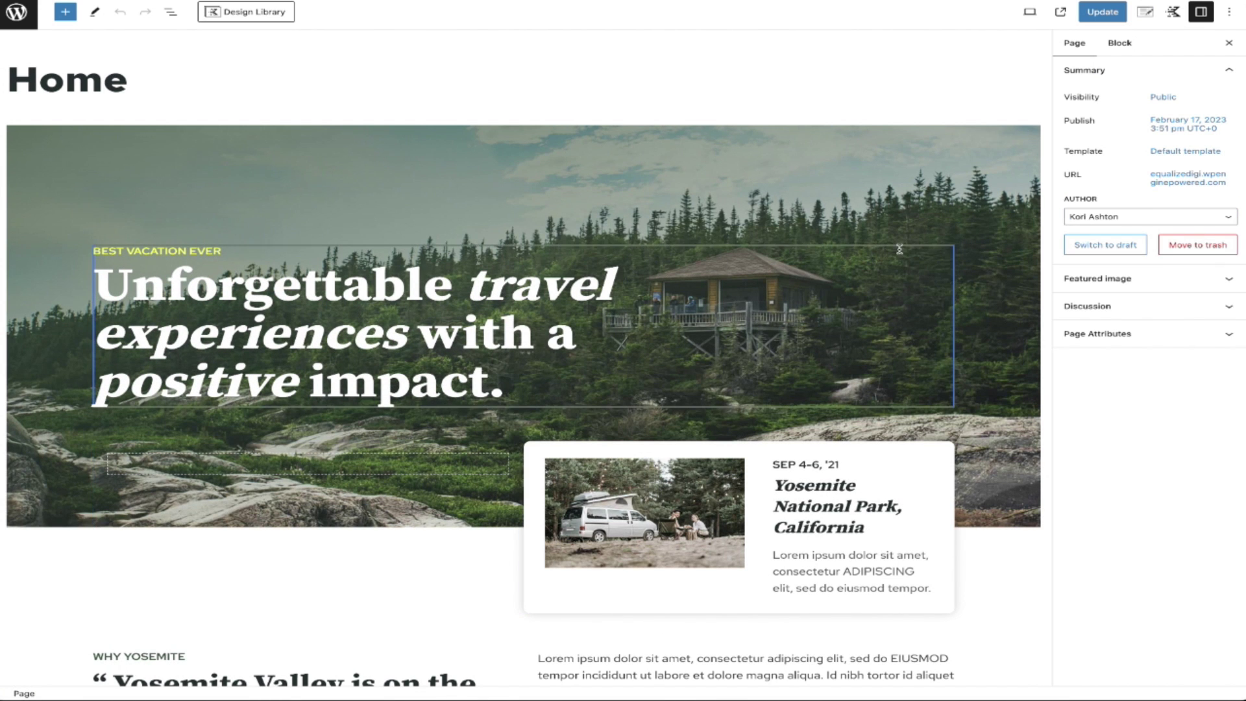
scroll(925, 334, "down", 8)
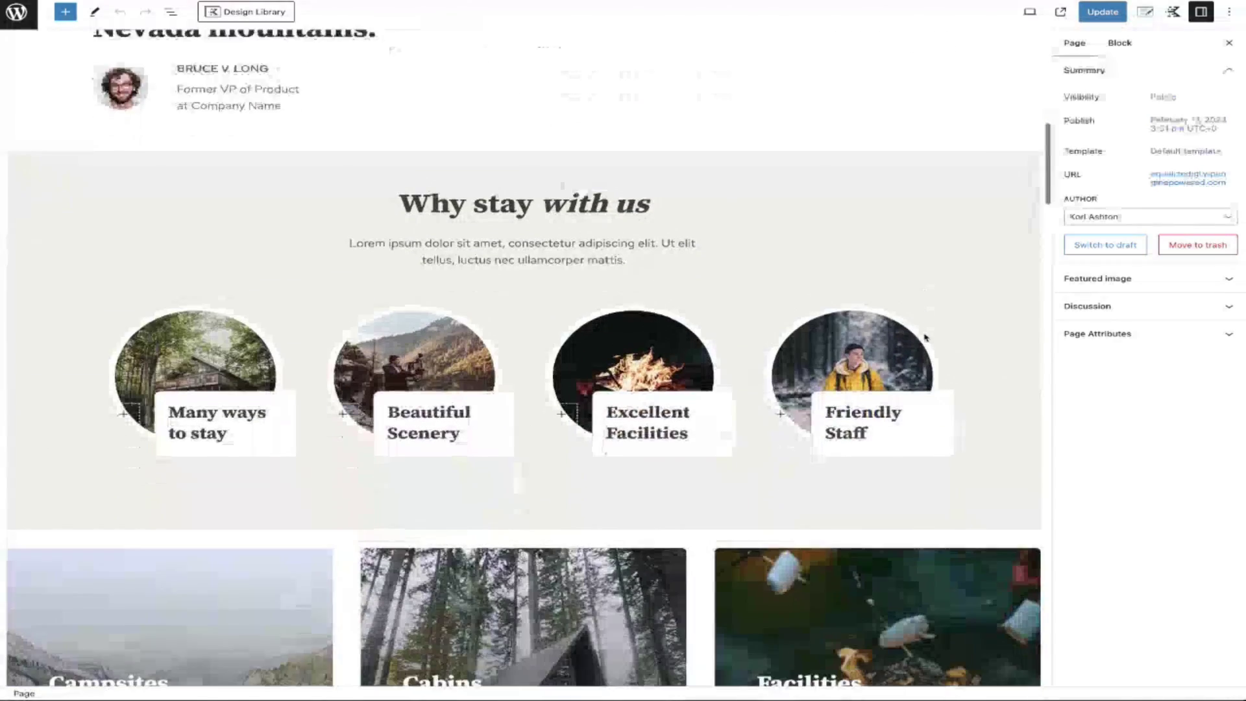
scroll(924, 334, "up", 8)
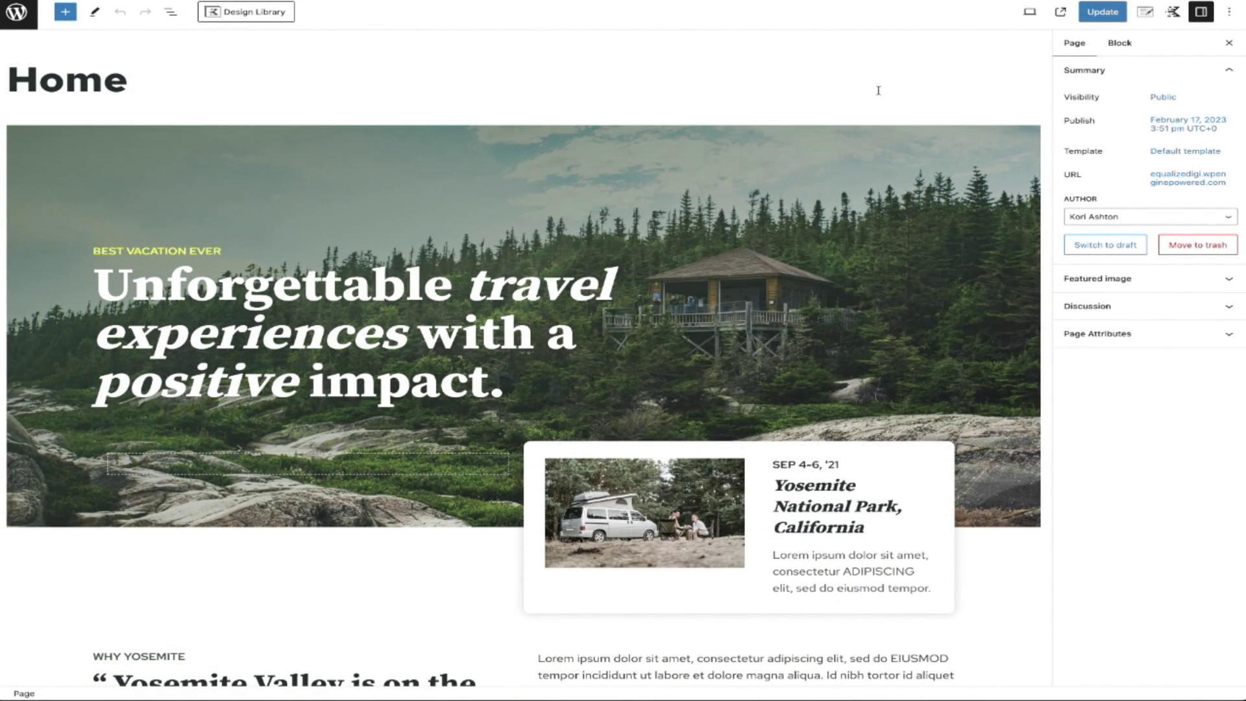
left_click(1104, 13)
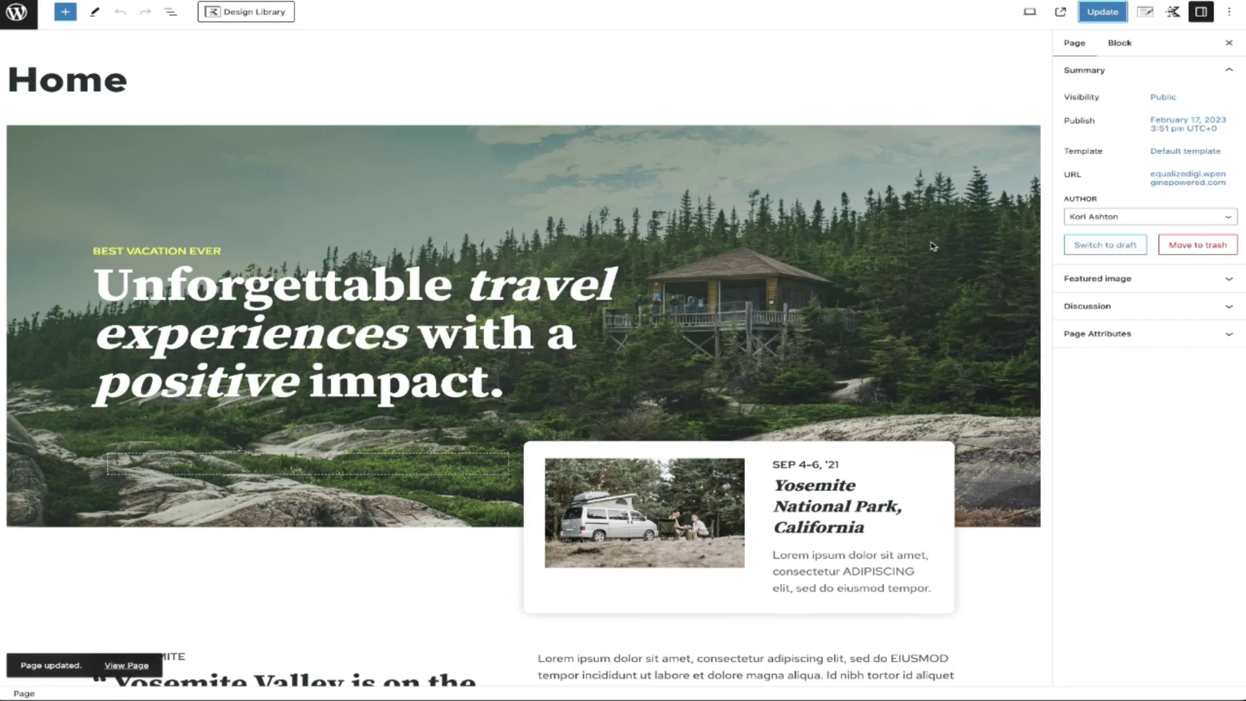
Step: Scroll to the Accessibility Checker meta box showing 86% passed, 12 errors and 11 warnings
scroll(933, 246, "down", 10)
scroll(933, 246, "down", 20)
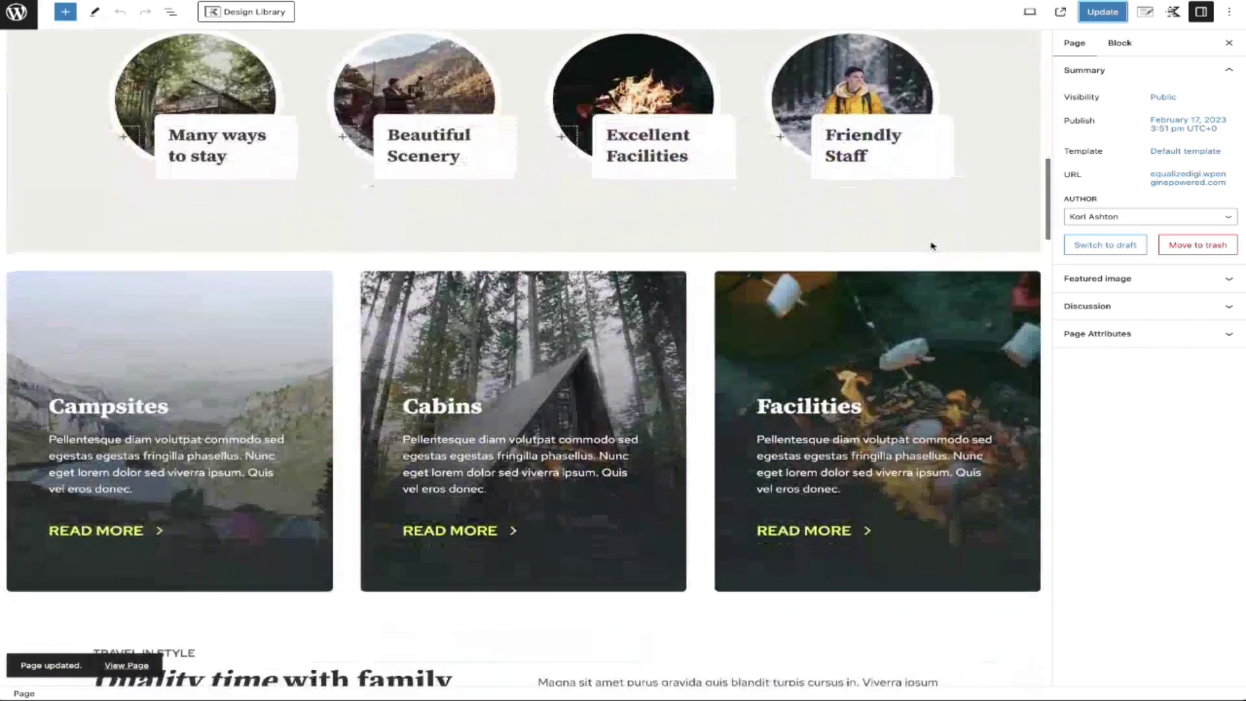
scroll(932, 246, "down", 12)
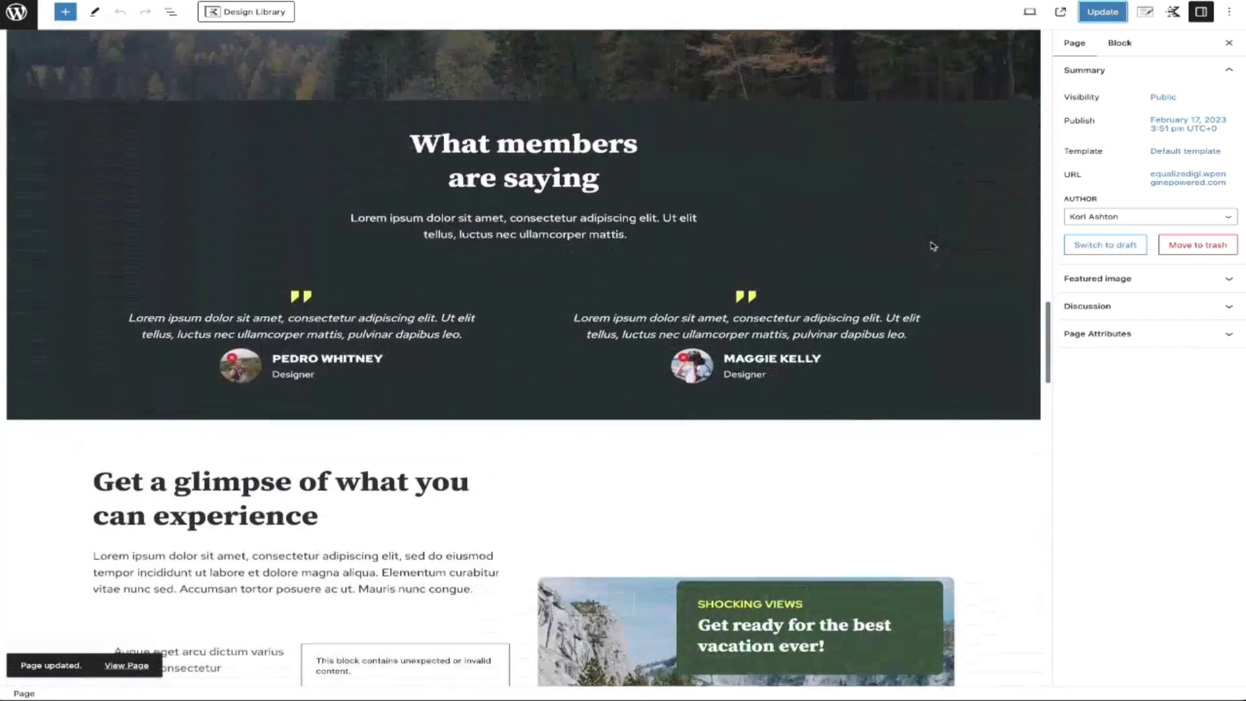
scroll(933, 246, "down", 8)
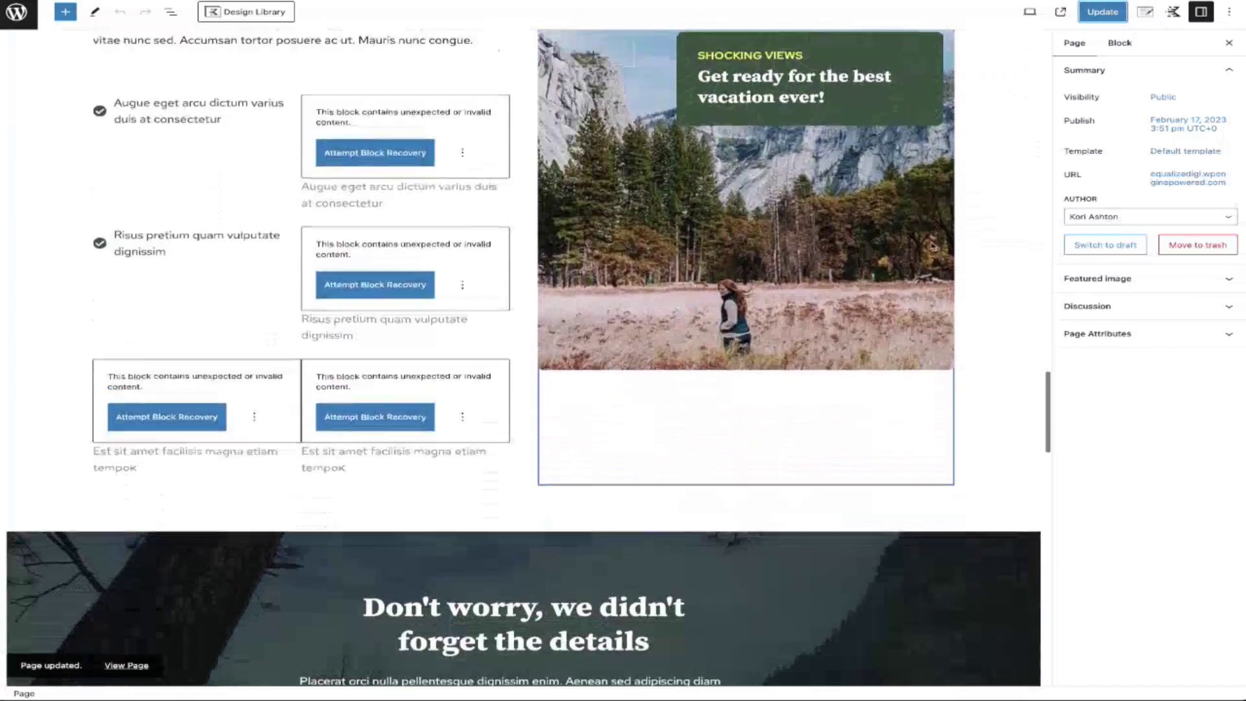
scroll(933, 246, "down", 12)
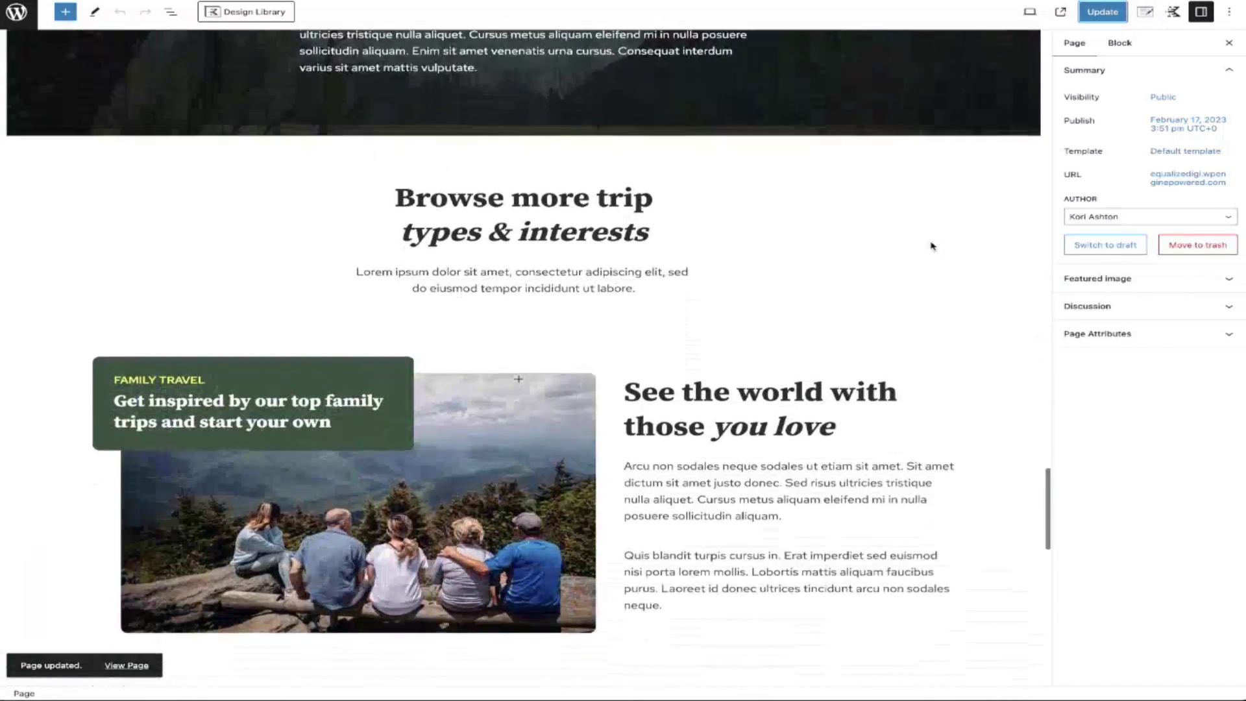
scroll(932, 246, "down", 5)
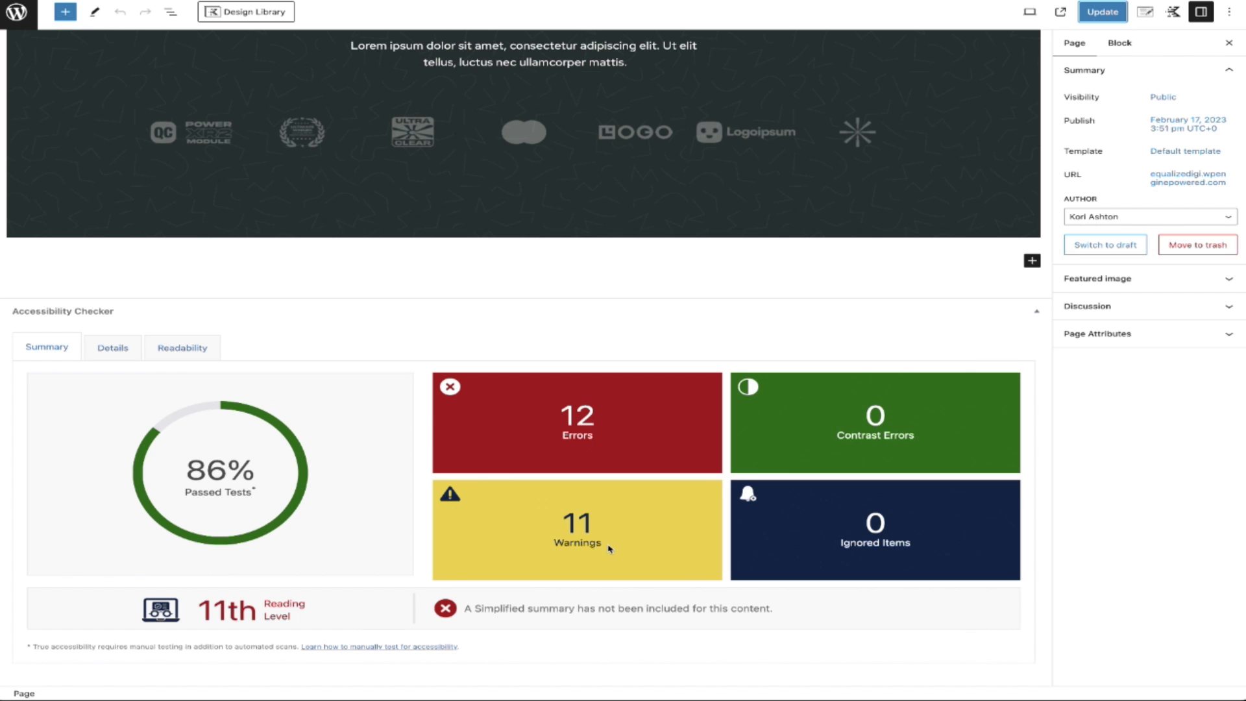
Step: Inspect the flagged Improper Use of Link code in the Details list and read its documentation
left_click(113, 348)
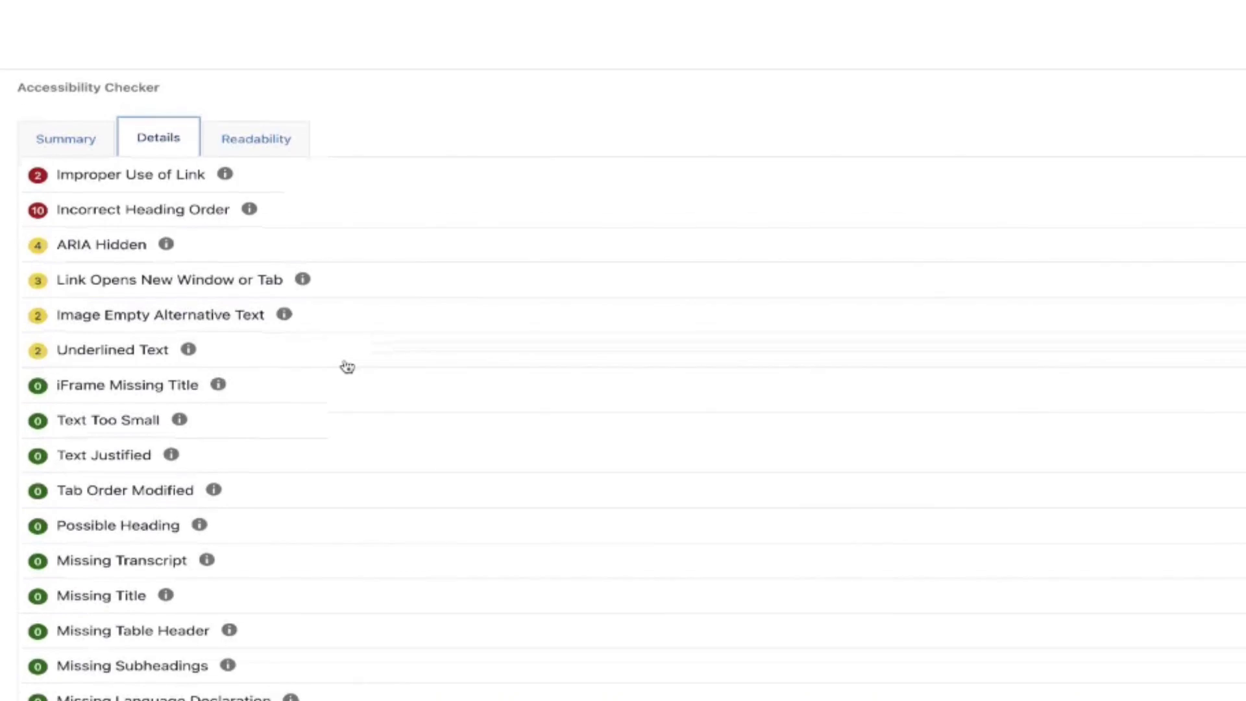
scroll(348, 367, "down", 2)
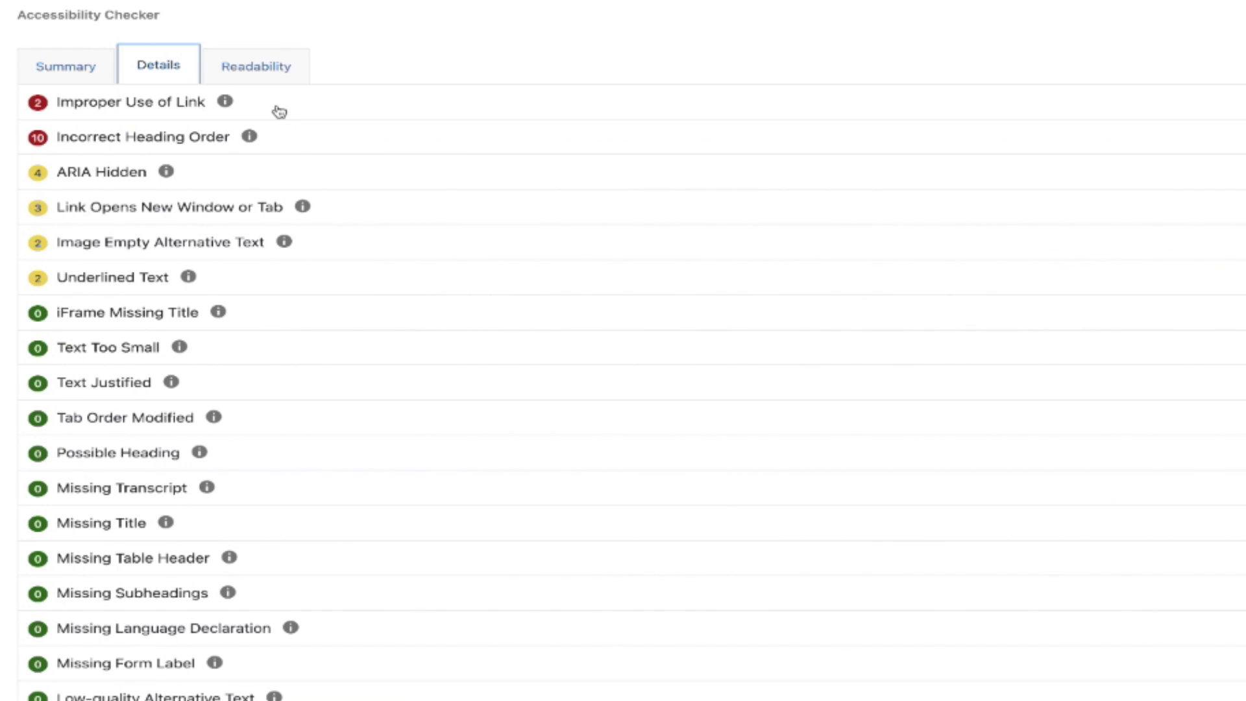
left_click(279, 110)
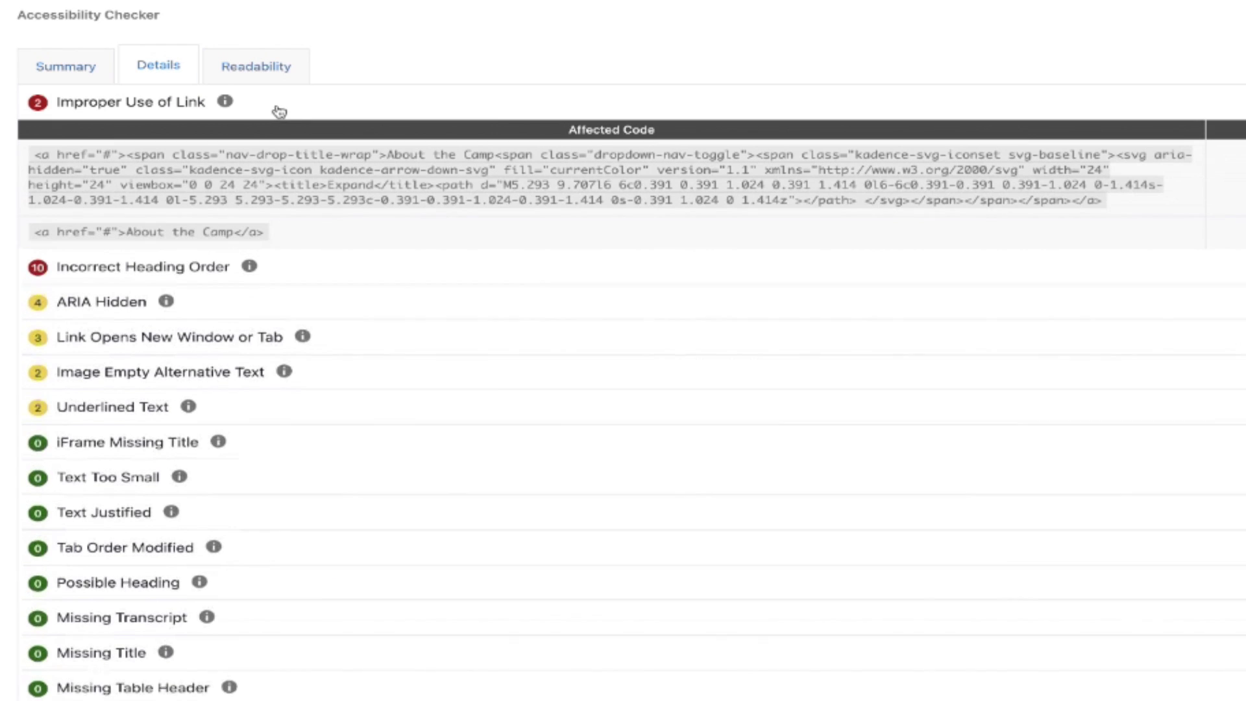
left_click(226, 103)
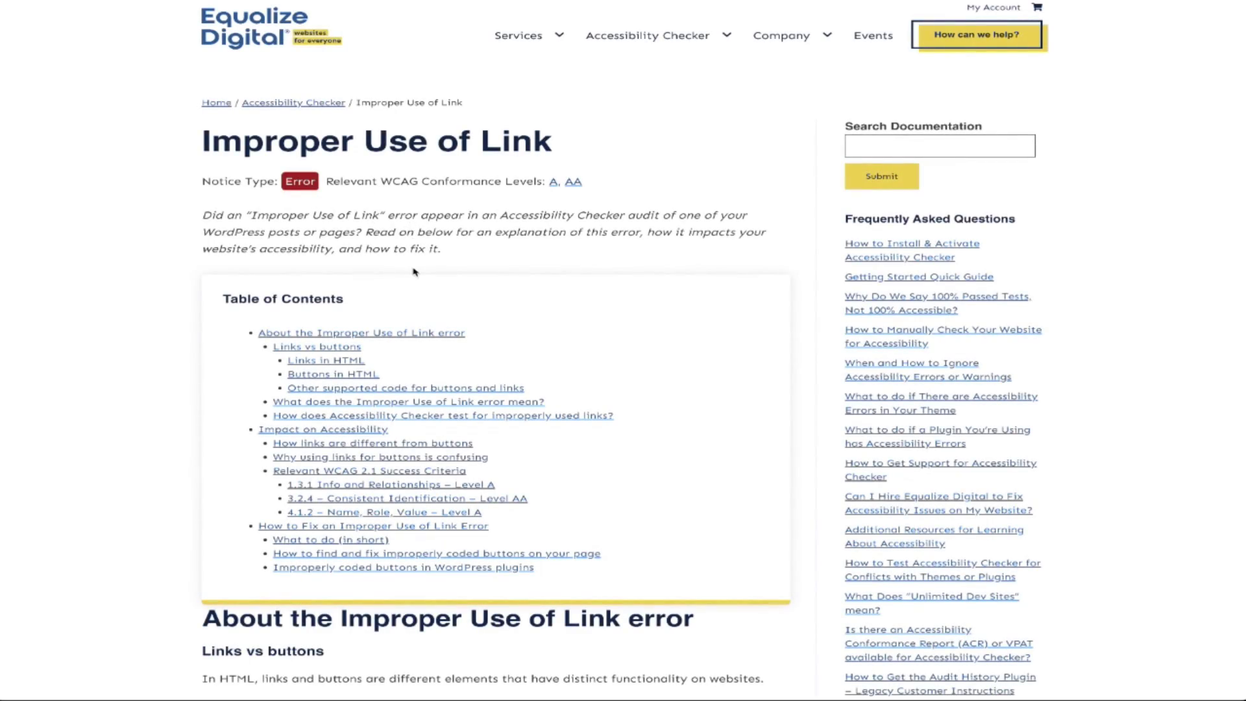
scroll(414, 271, "down", 3)
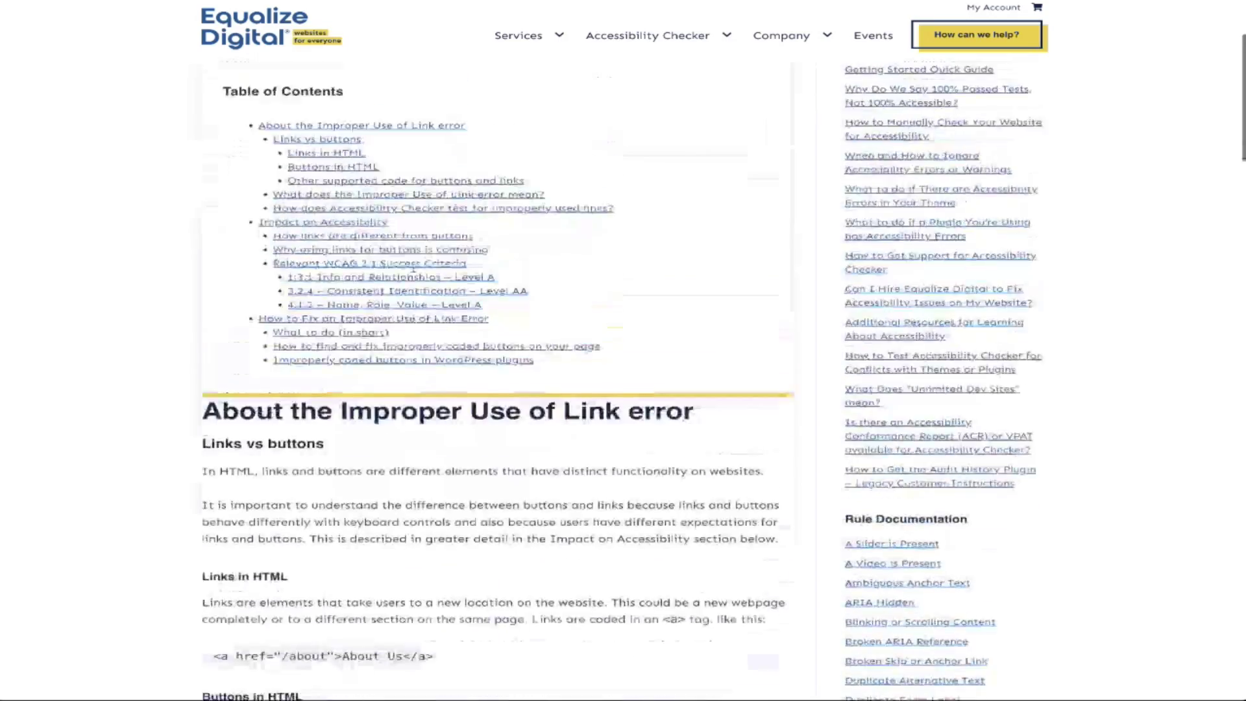
scroll(414, 269, "up", 3)
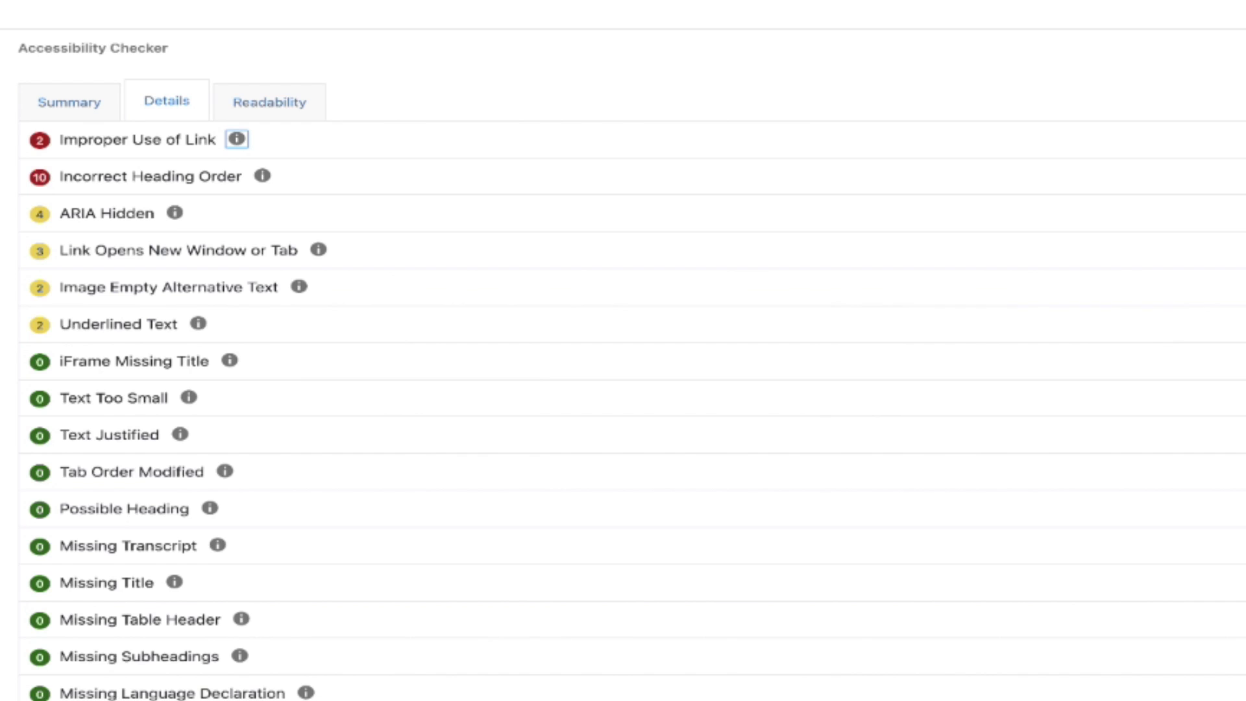
Step: Check the Readability tab's 11th-grade reading level, then return to the Summary results
scroll(226, 303, "down", 5)
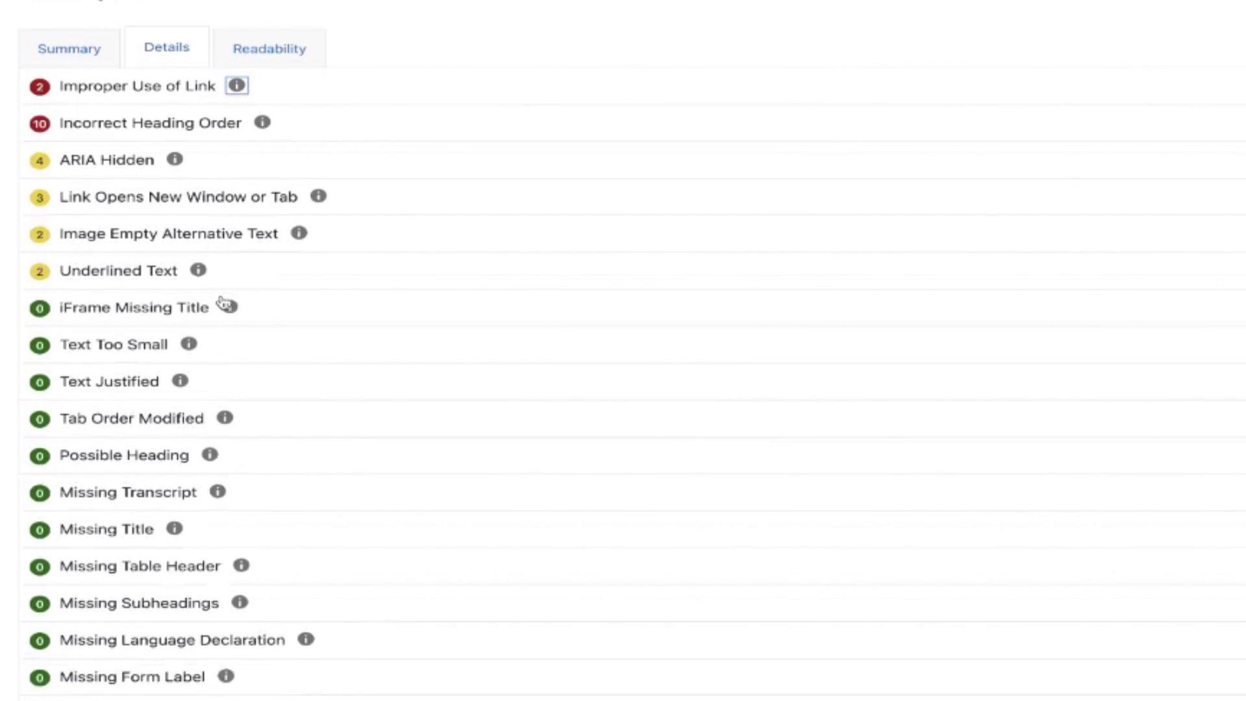
scroll(224, 300, "up", 6)
left_click(288, 186)
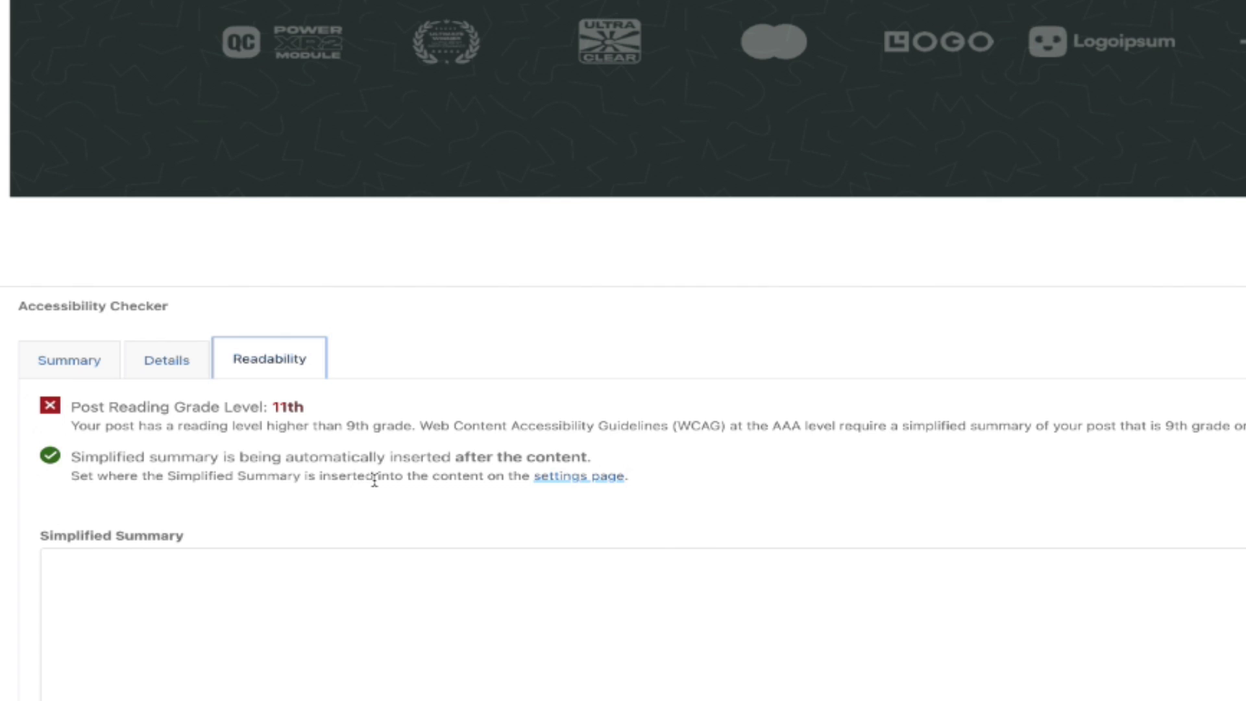
left_click(164, 374)
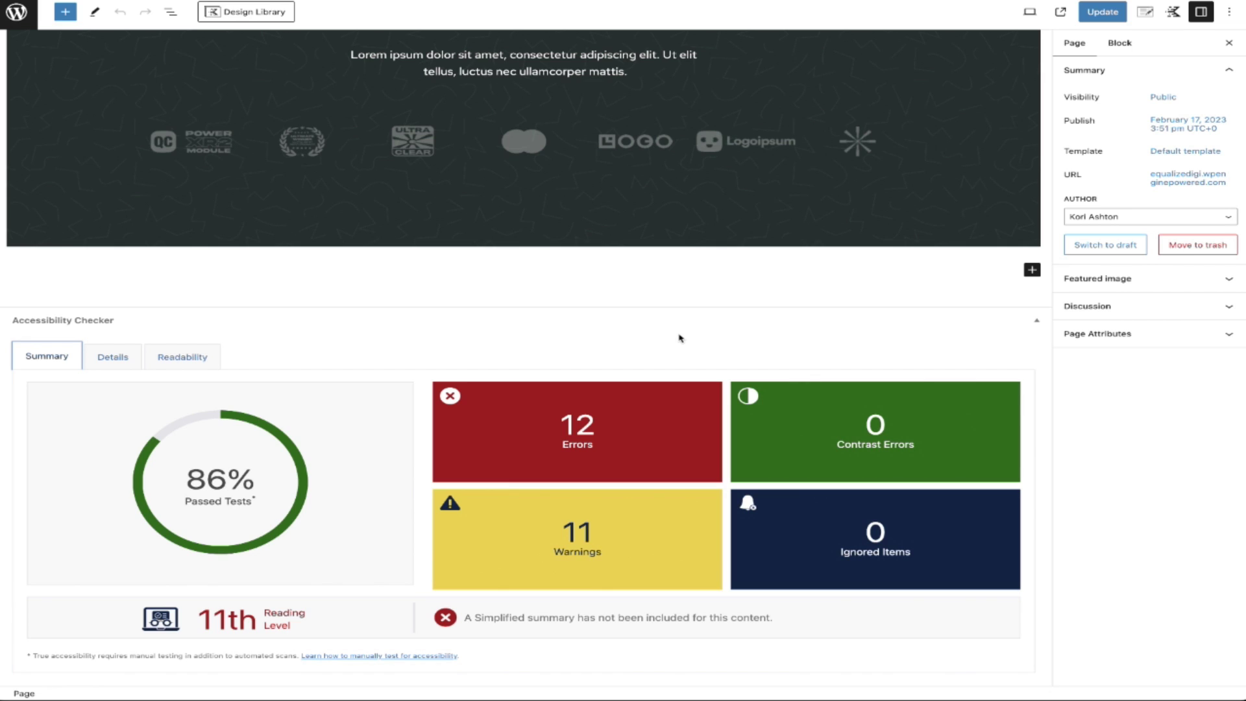
Step: View the live Home page with its 12 errors and 11 warnings marked by Accessibility Checker
left_click(1061, 12)
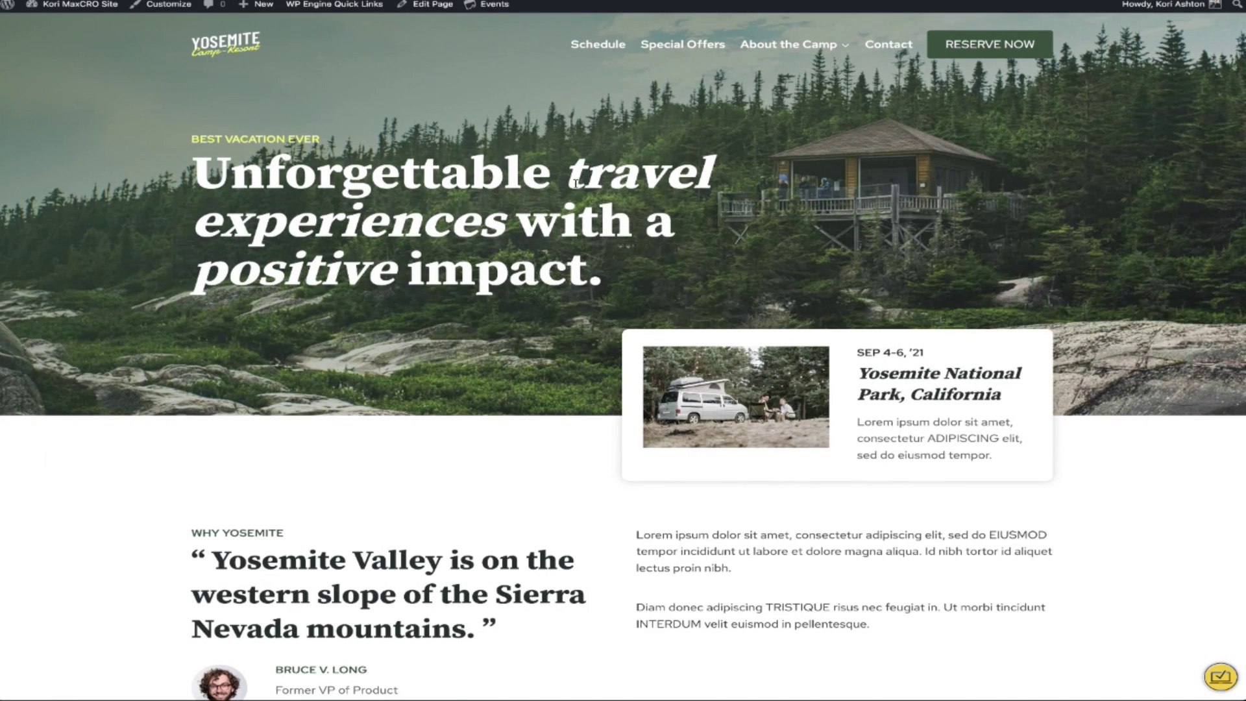
scroll(491, 336, "down", 7)
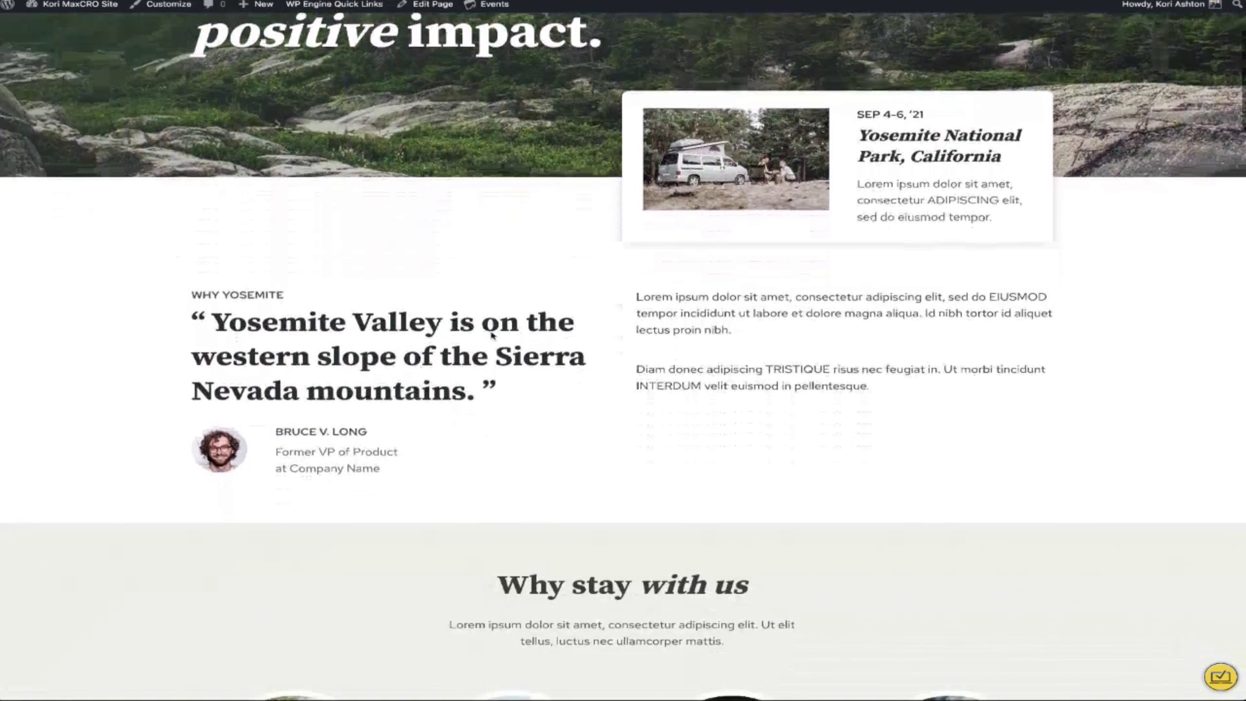
scroll(492, 335, "up", 2)
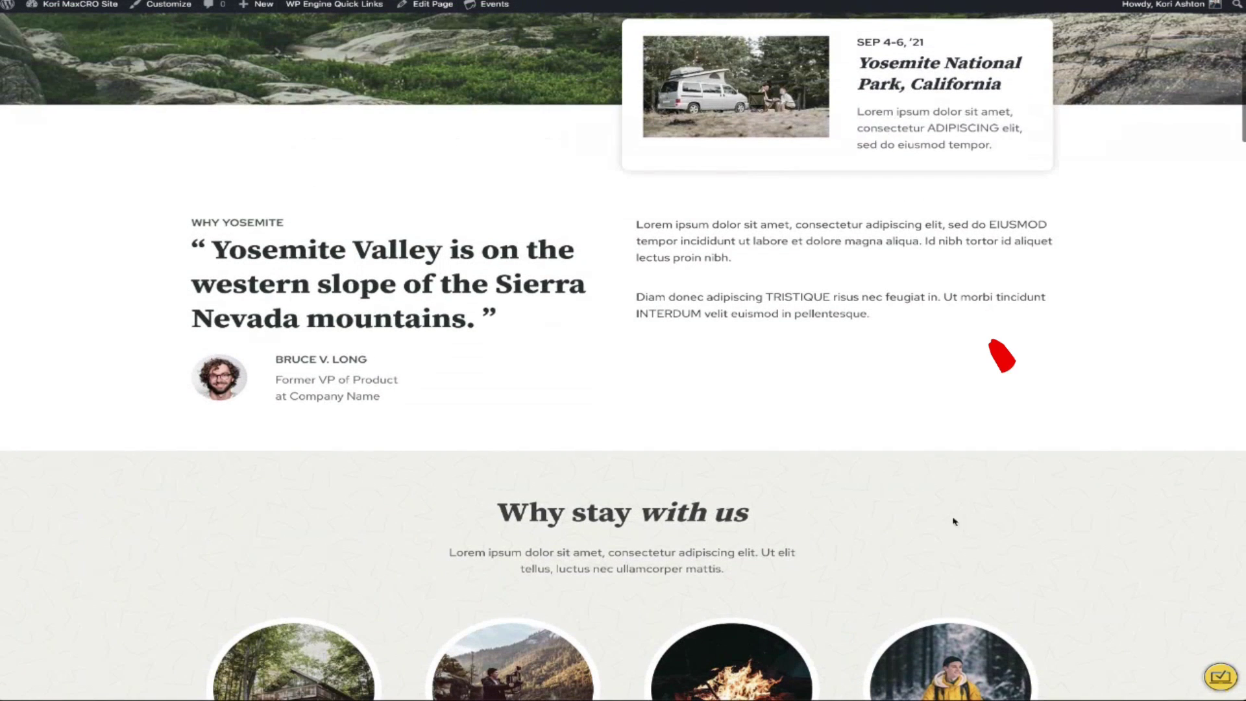
left_click(1219, 680)
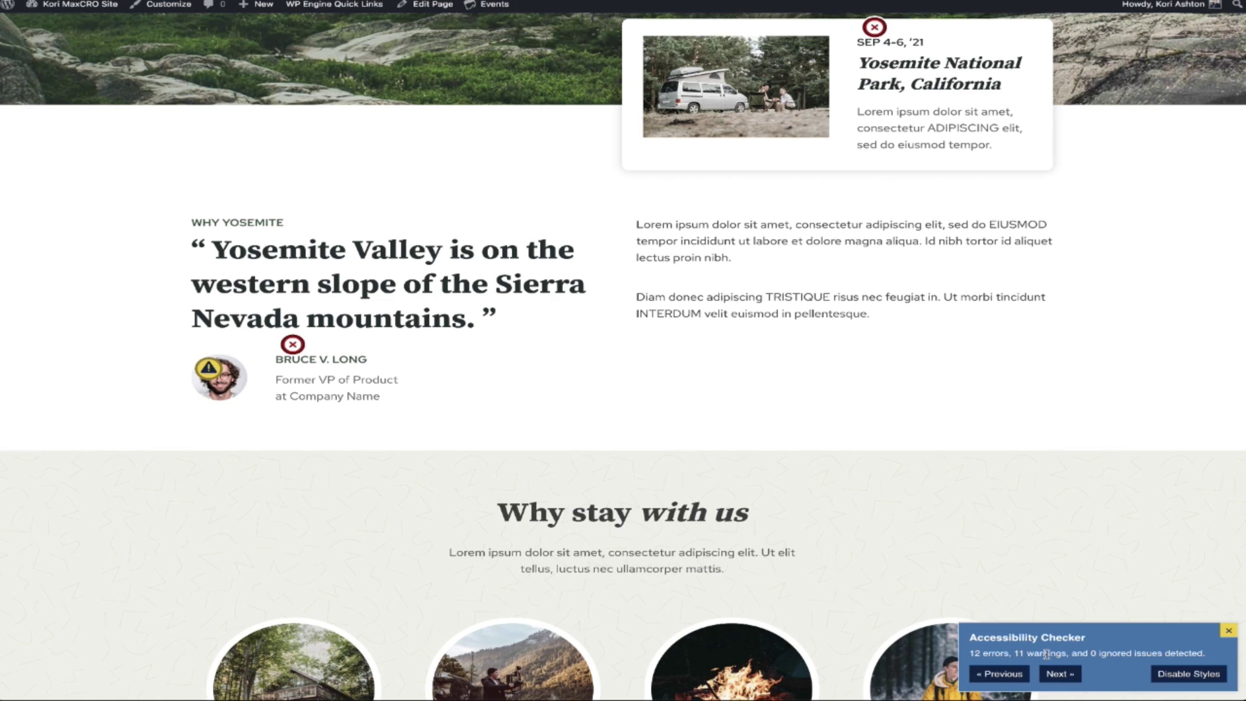
scroll(963, 469, "up", 5)
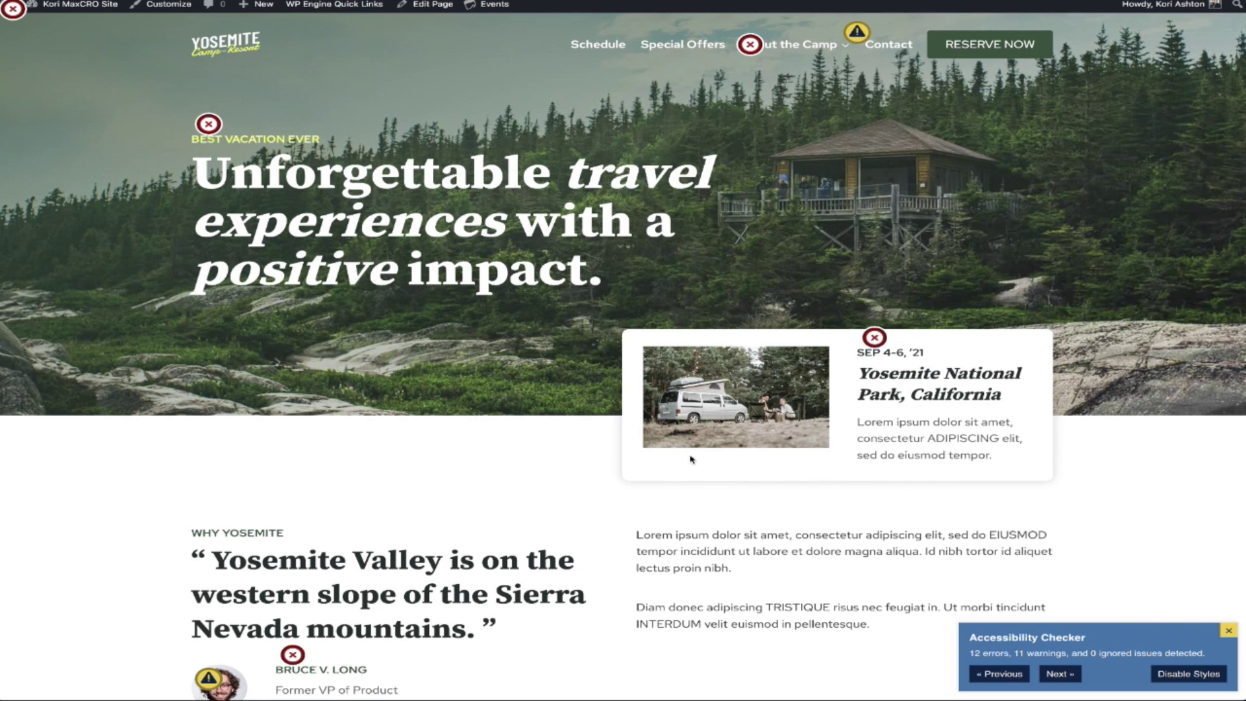
scroll(868, 340, "down", 3)
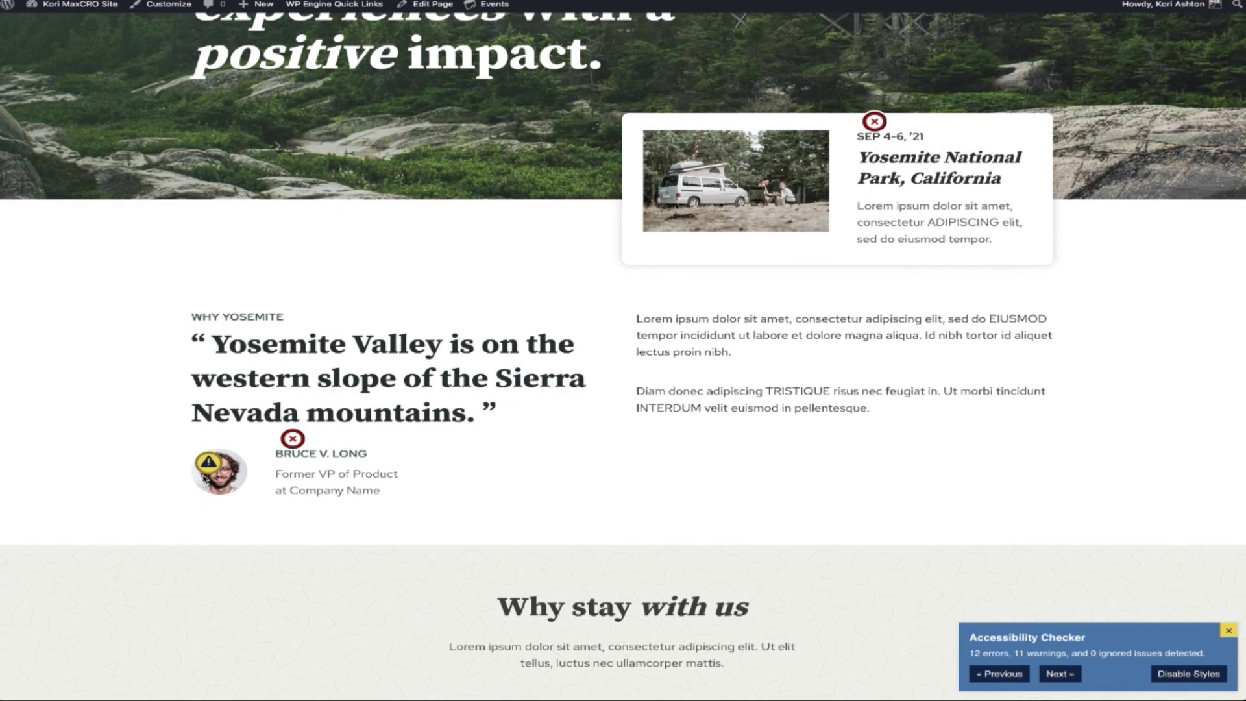
Step: Inspect the avatar's empty alt text warning and the heading order errors on the testimonial name and 'Many ways to stay'
left_click(207, 464)
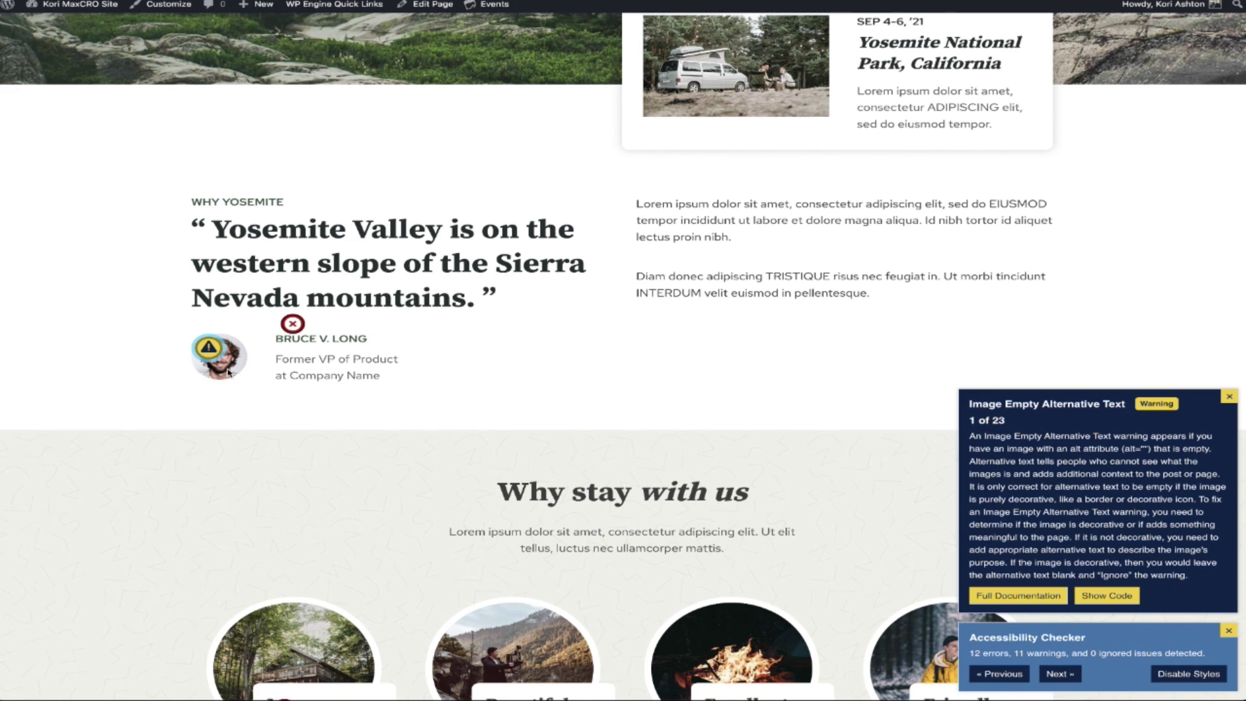
left_click(292, 324)
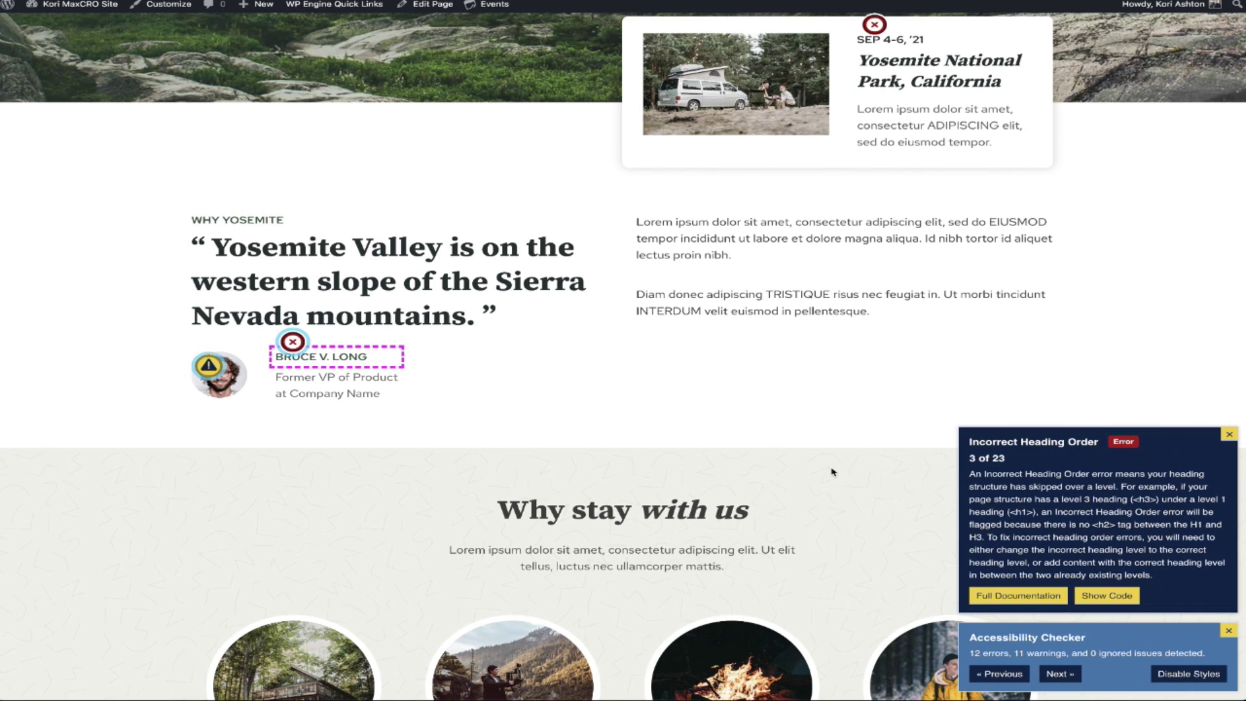
scroll(833, 472, "down", 7)
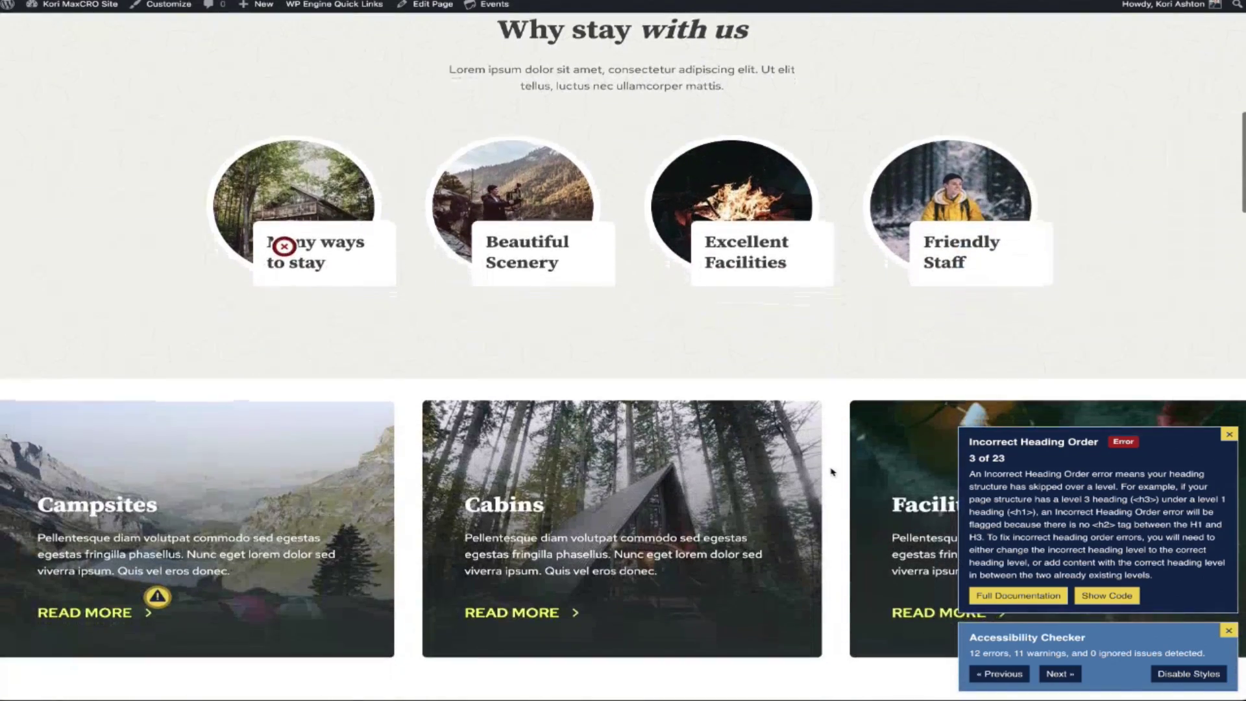
left_click(284, 247)
scroll(474, 483, "down", 7)
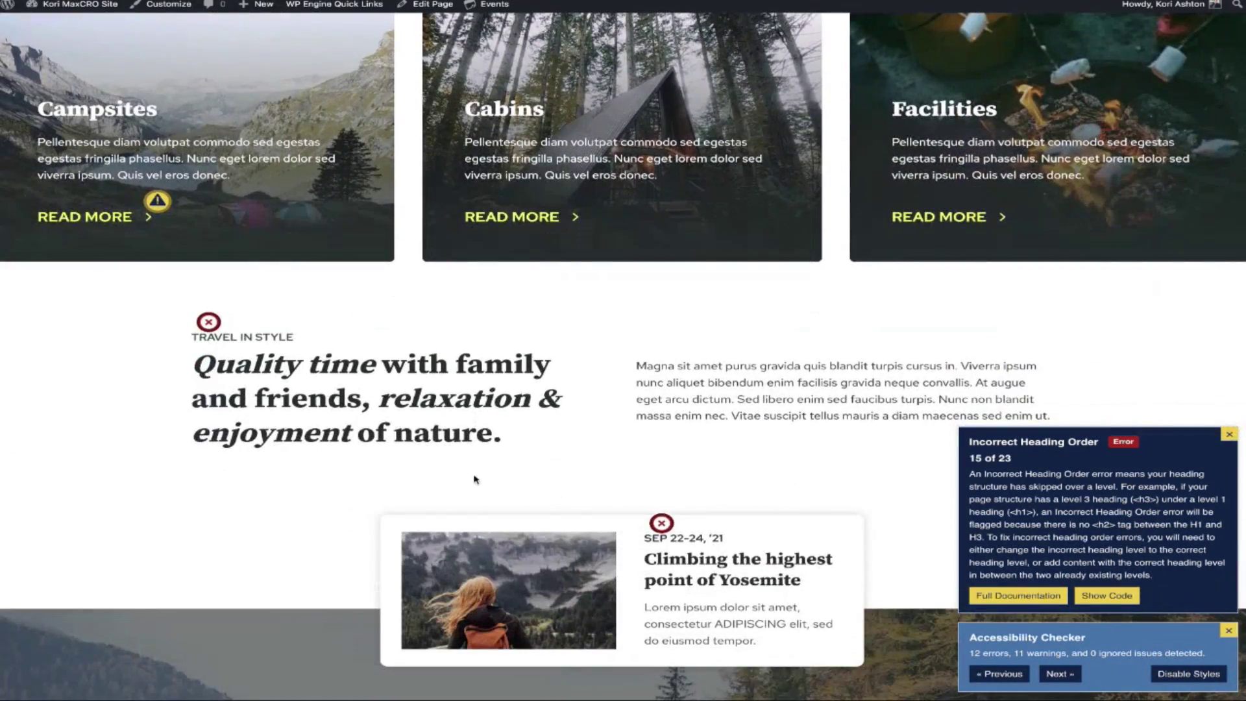
scroll(474, 483, "down", 4)
scroll(581, 372, "down", 9)
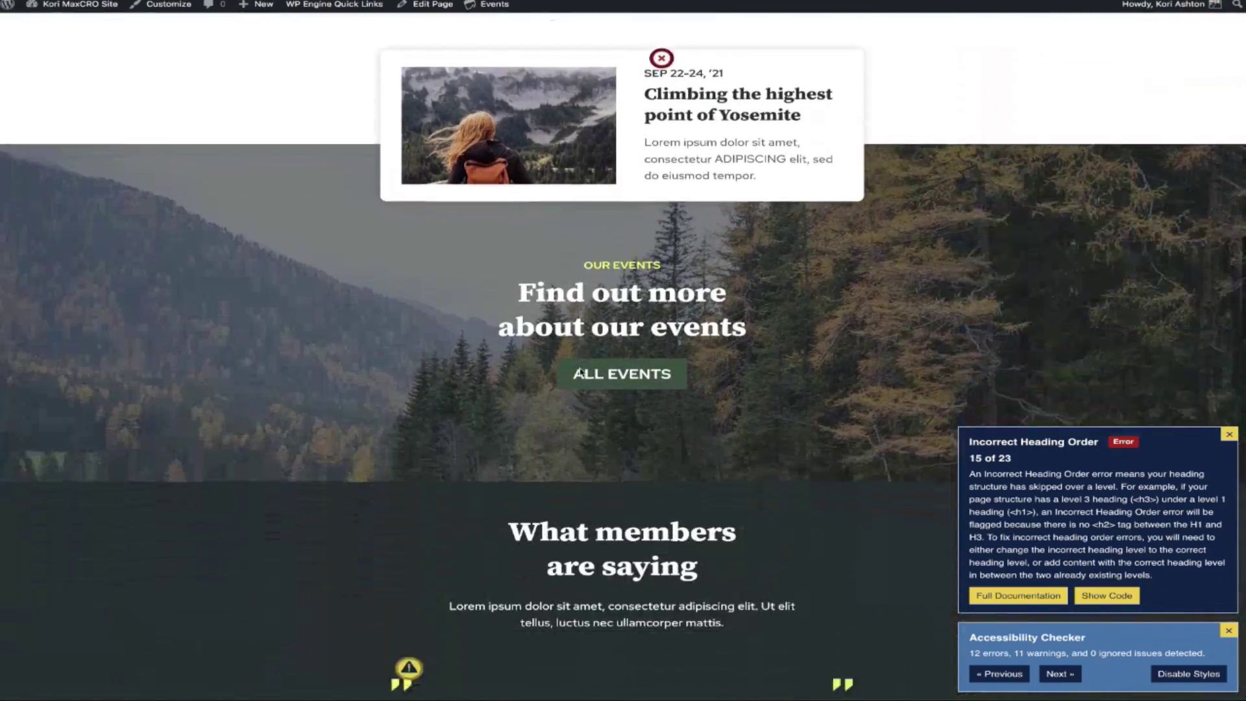
scroll(581, 372, "down", 5)
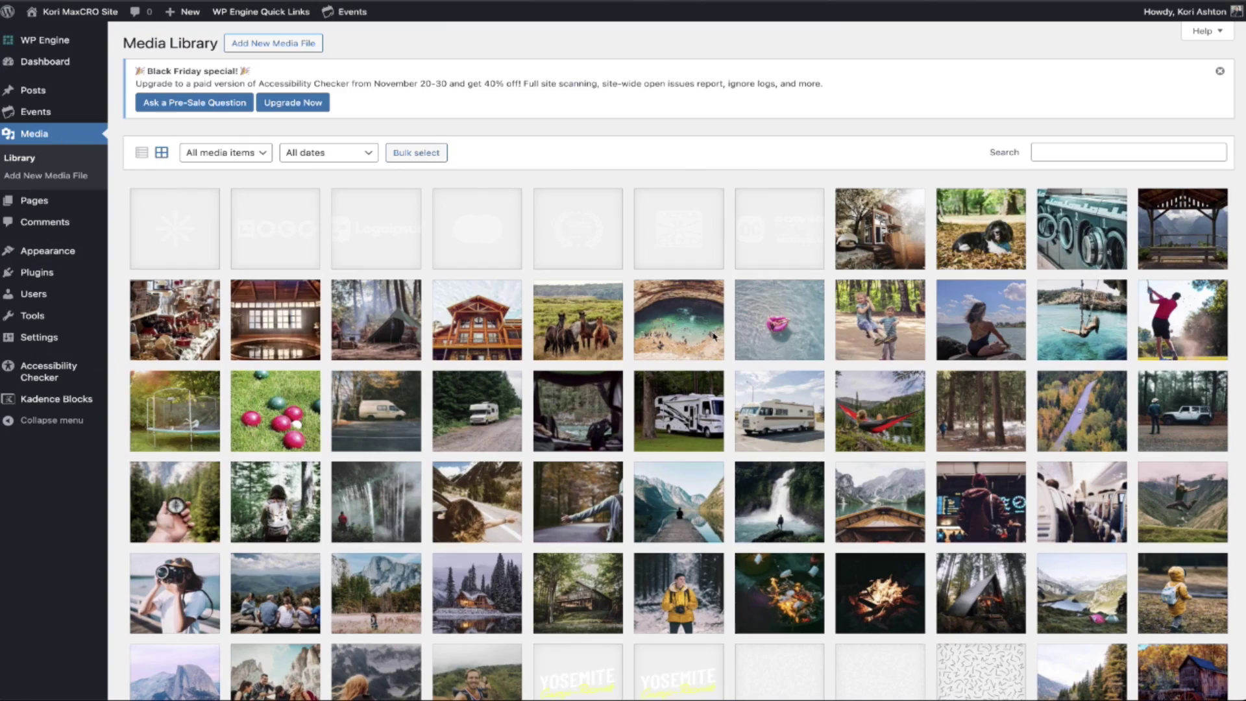
Step: Give the dog-in-leaves photo the alt text 'Happy dog in fall leaves'
left_click(981, 249)
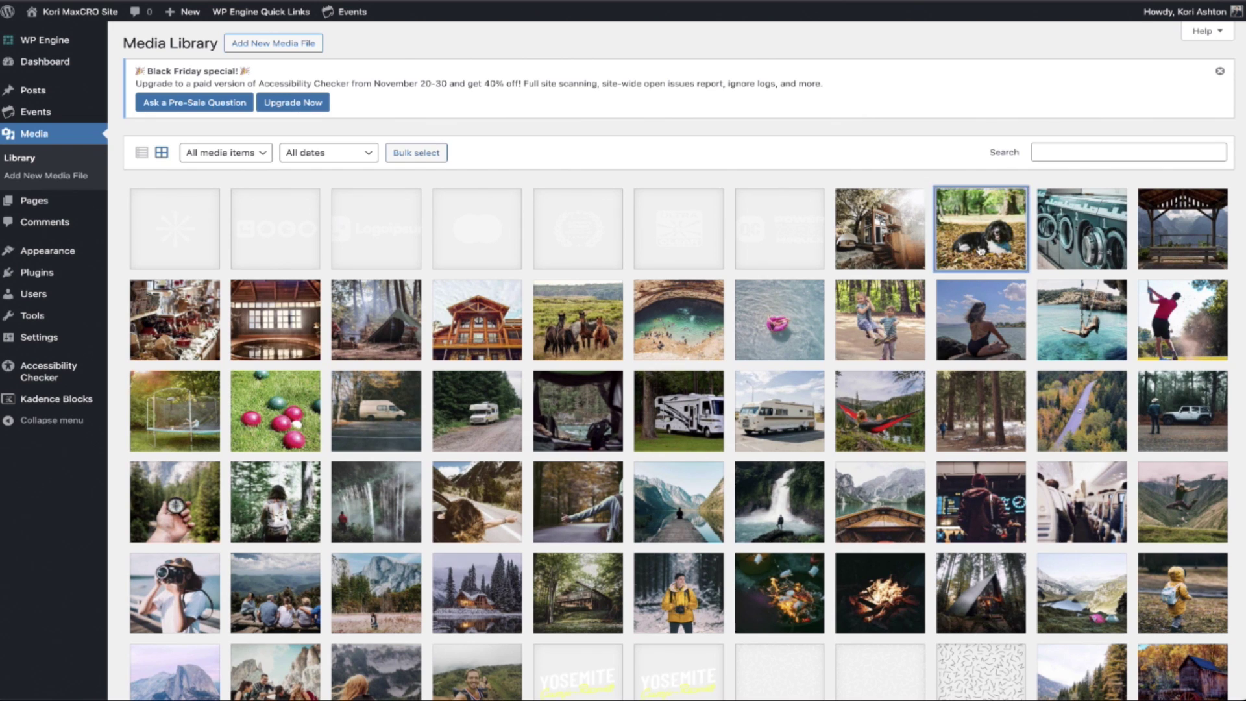
left_click(970, 163)
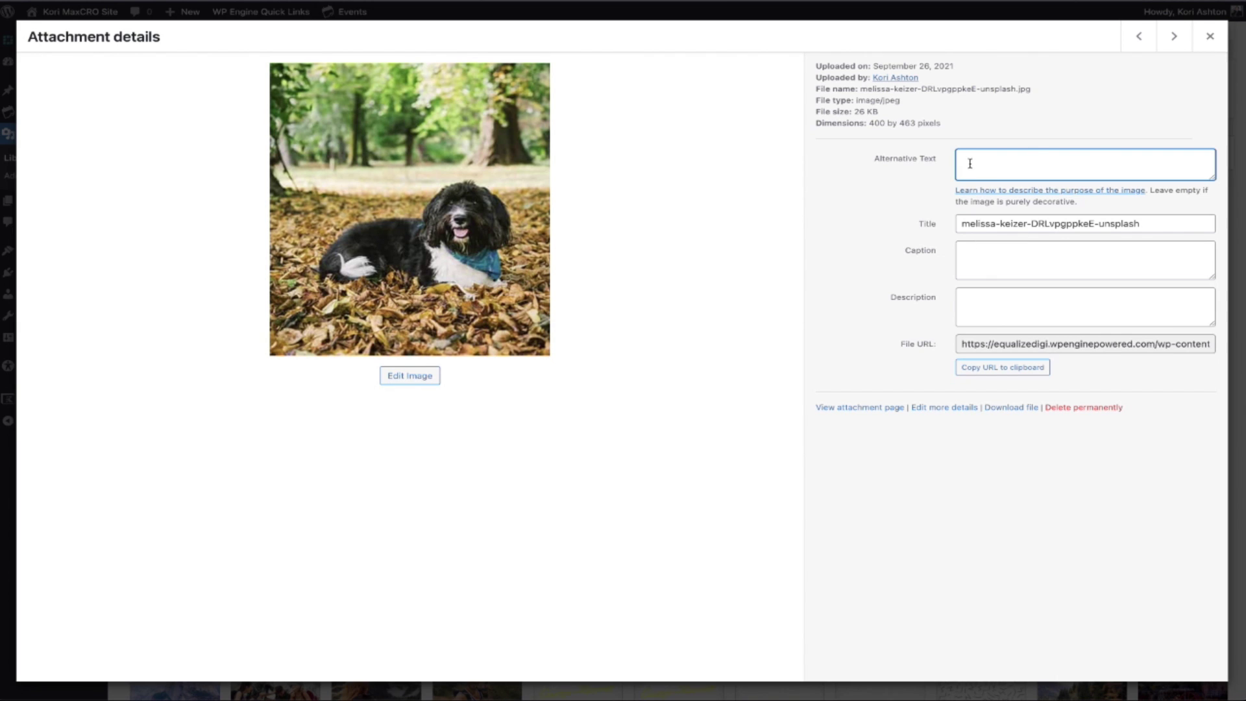
type("Happy dog in fall leaves")
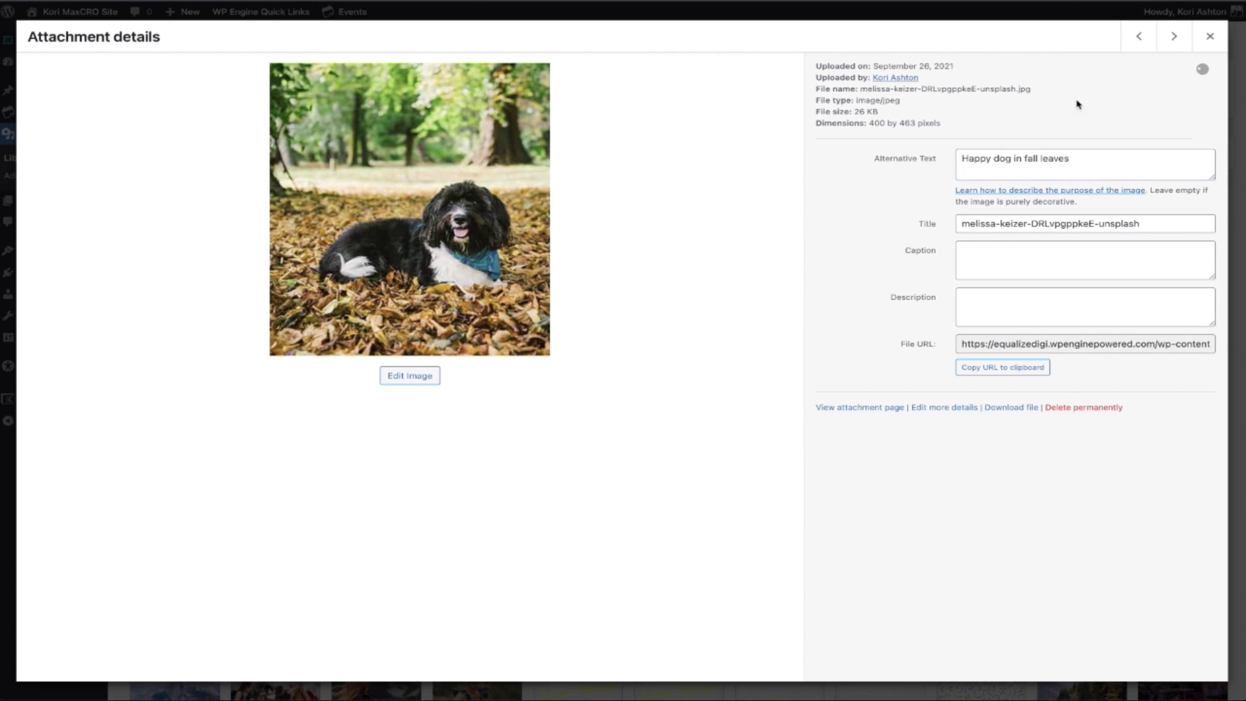
left_click(1210, 36)
Step: Open the Home page in the block editor from All Pages
mouse_move(63, 206)
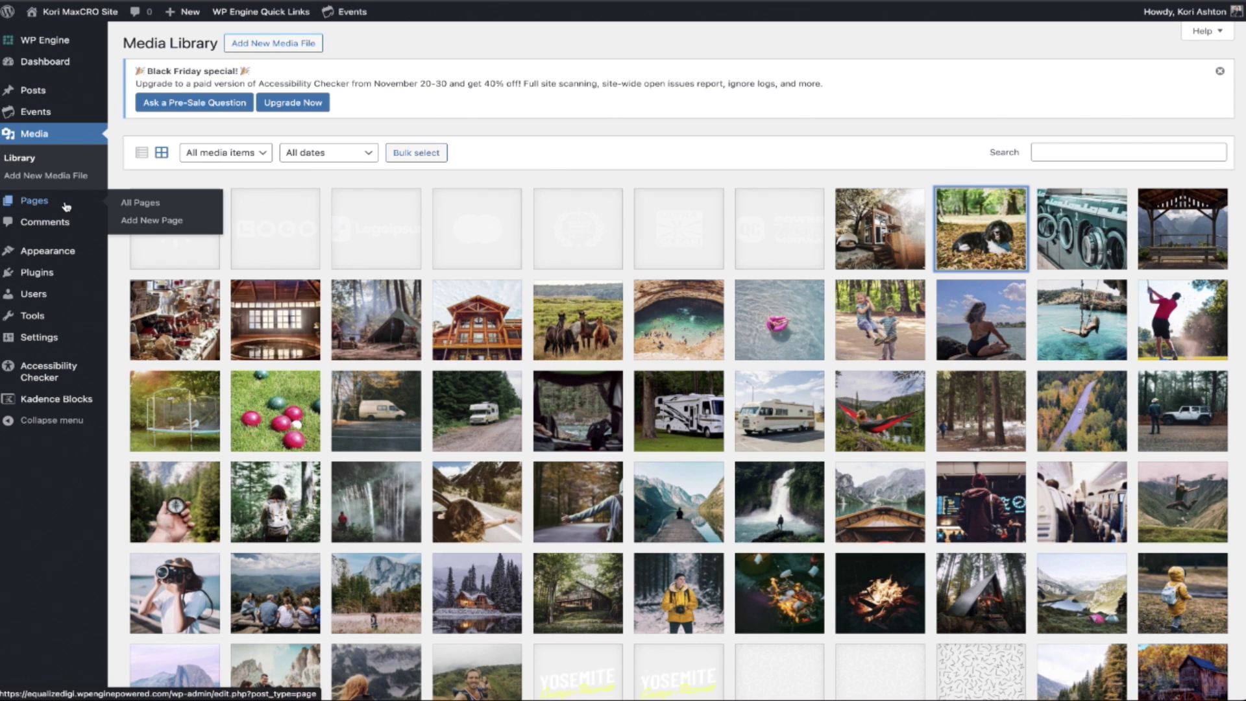
left_click(158, 204)
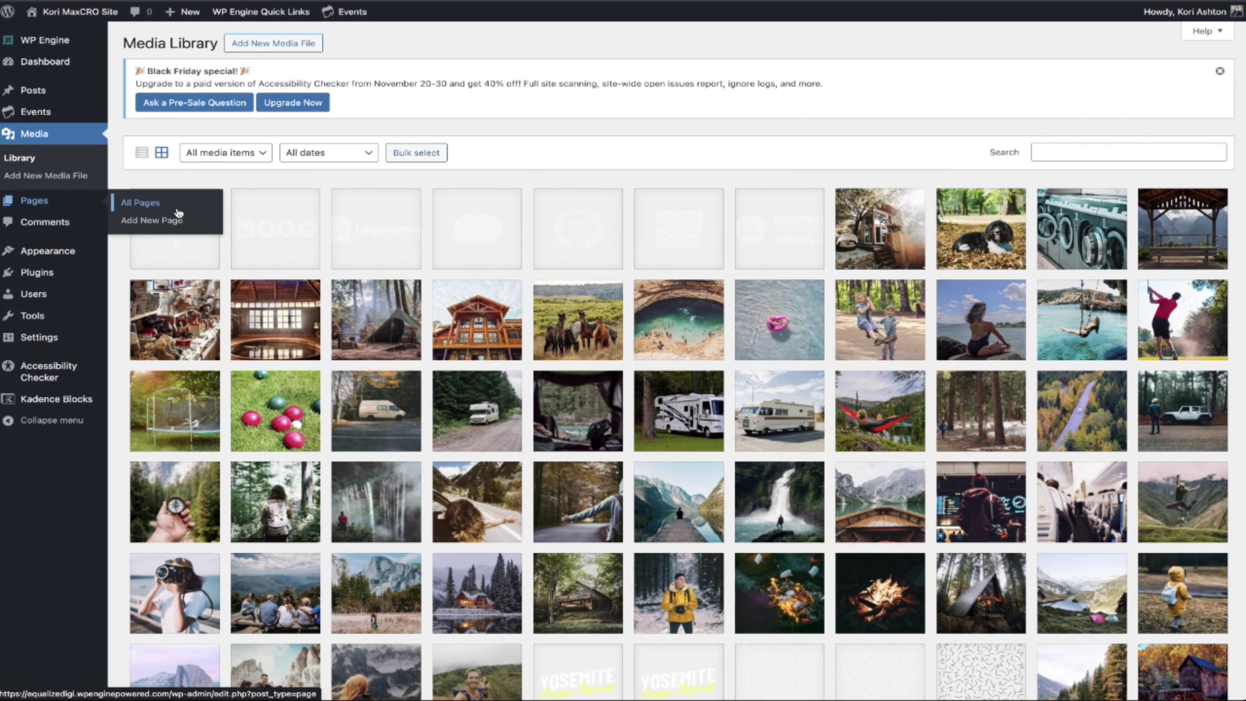
left_click(160, 383)
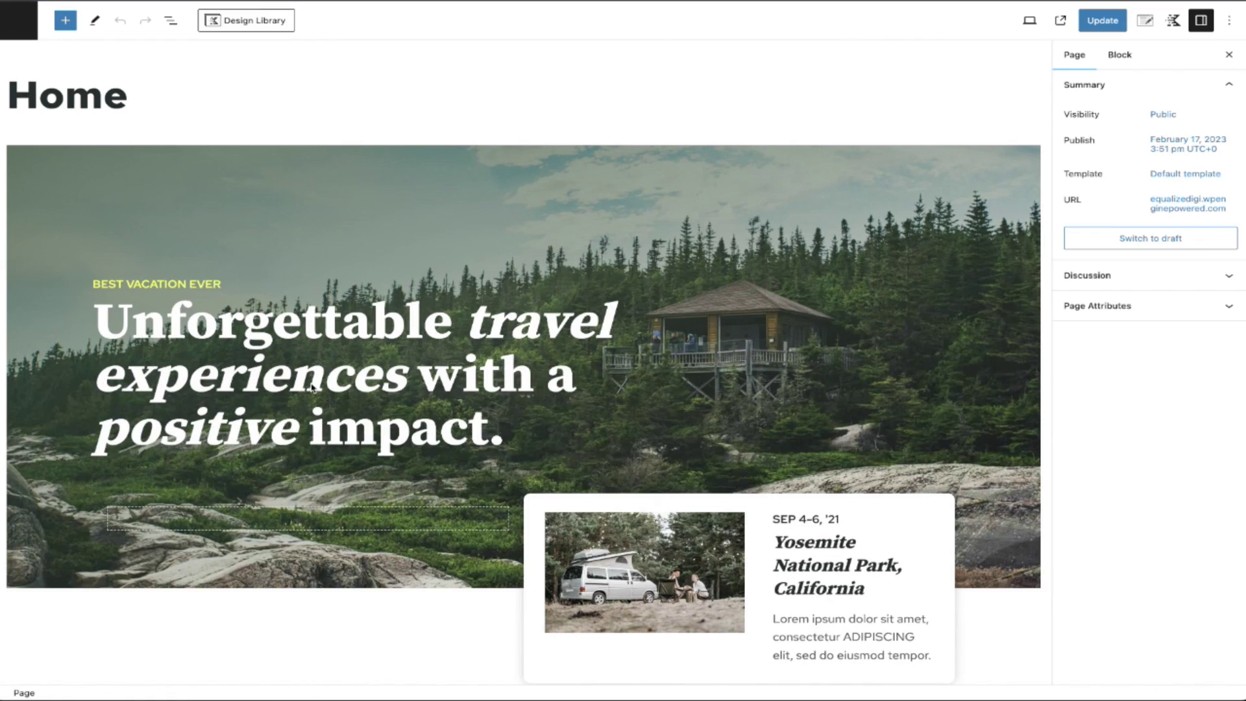
Step: Check the camping van image's alt text and read the W3C guidance on describing an image's purpose
scroll(520, 260, "down", 5)
scroll(519, 286, "down", 2)
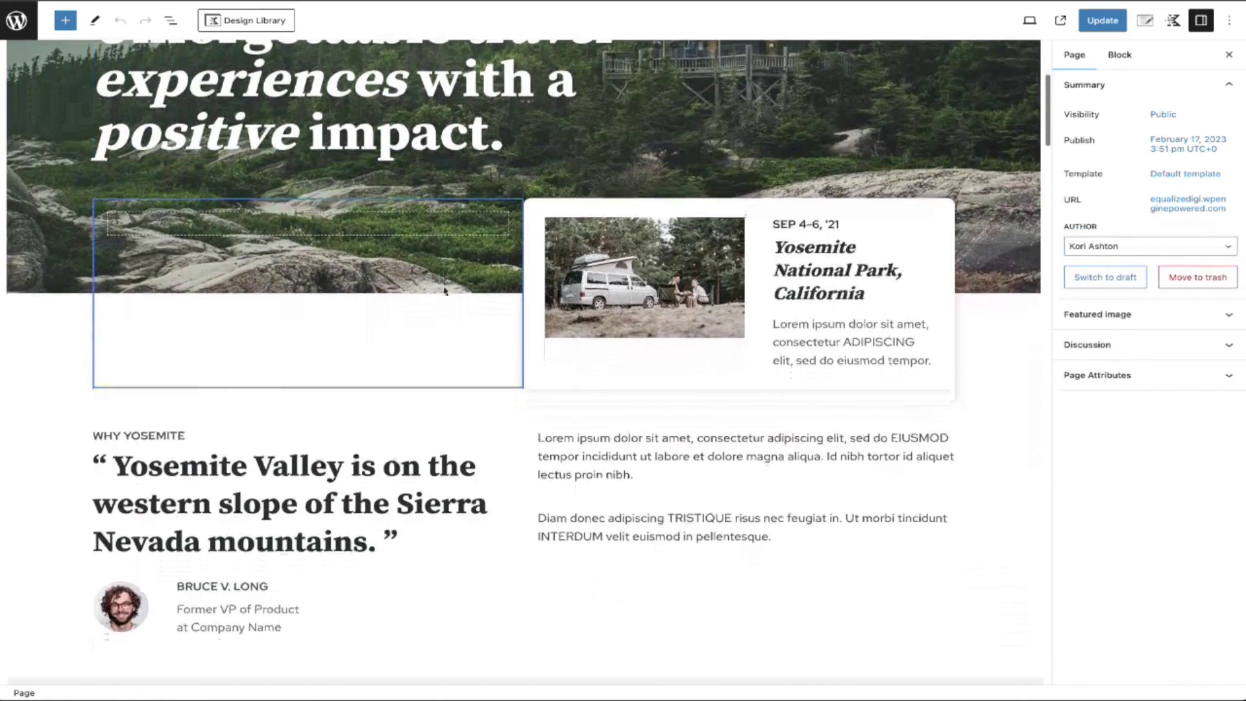
left_click(609, 296)
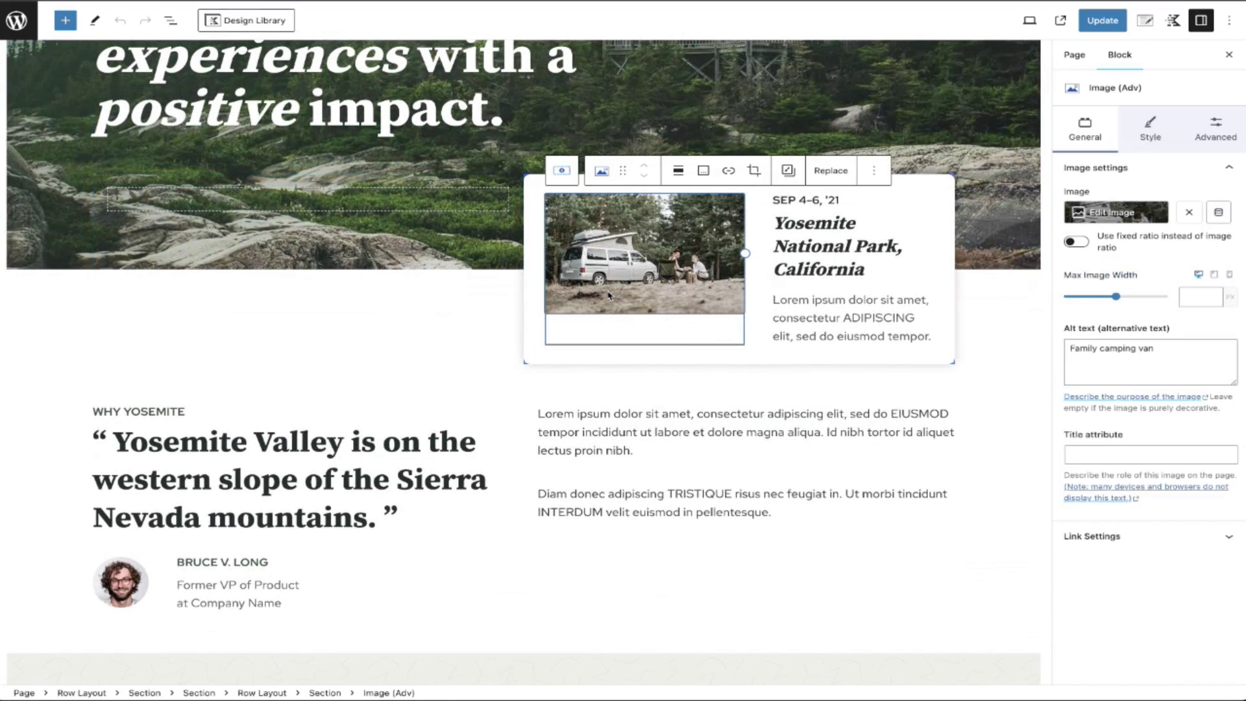
left_click(1139, 408)
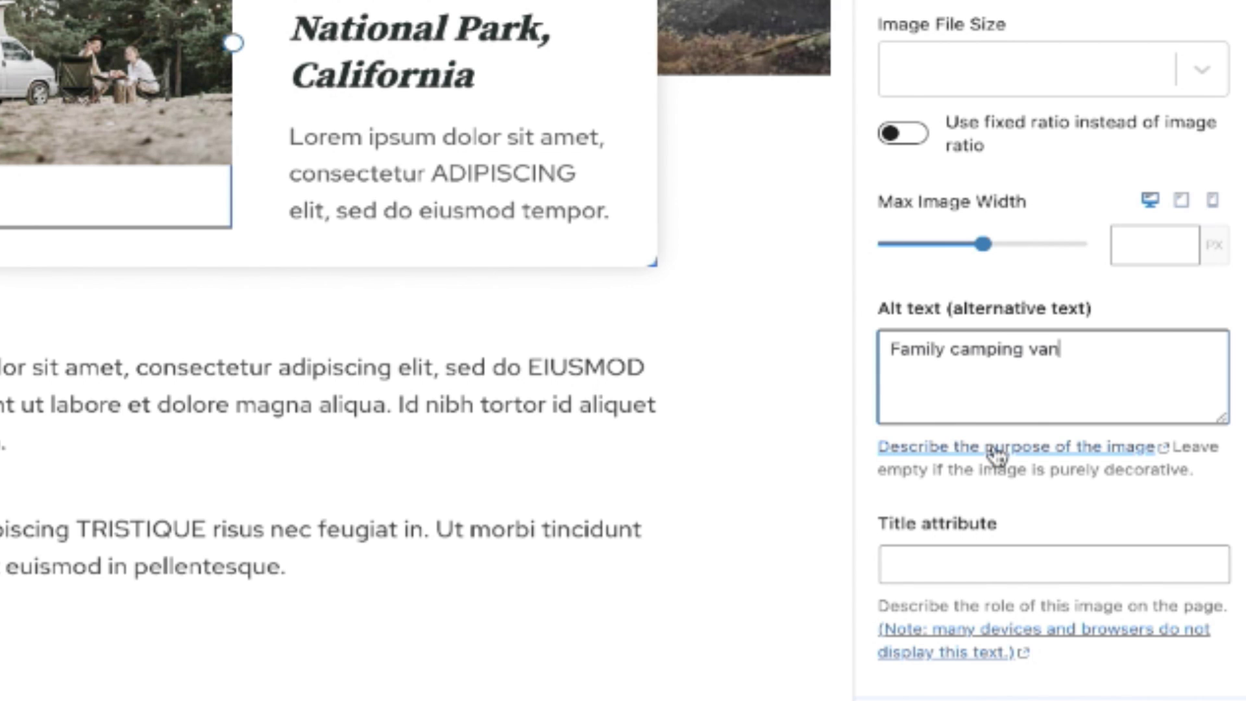
left_click(998, 454)
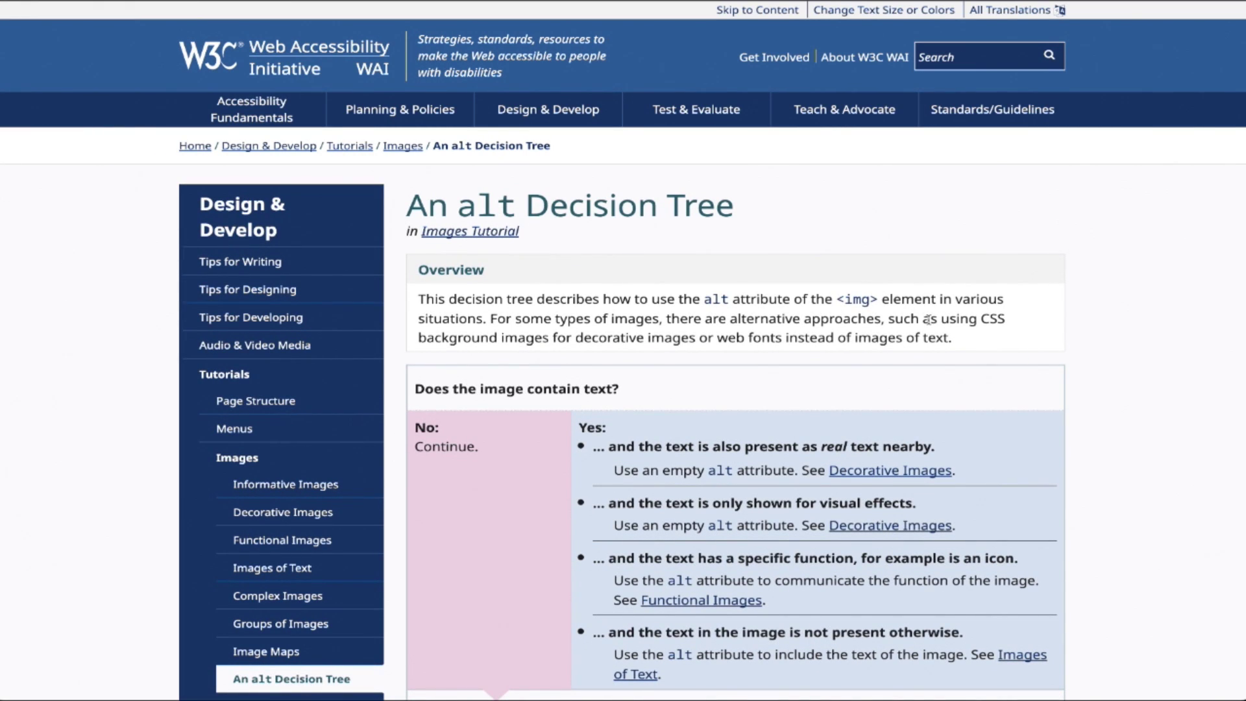
scroll(929, 318, "down", 2)
scroll(928, 319, "up", 2)
key("ctrl+w")
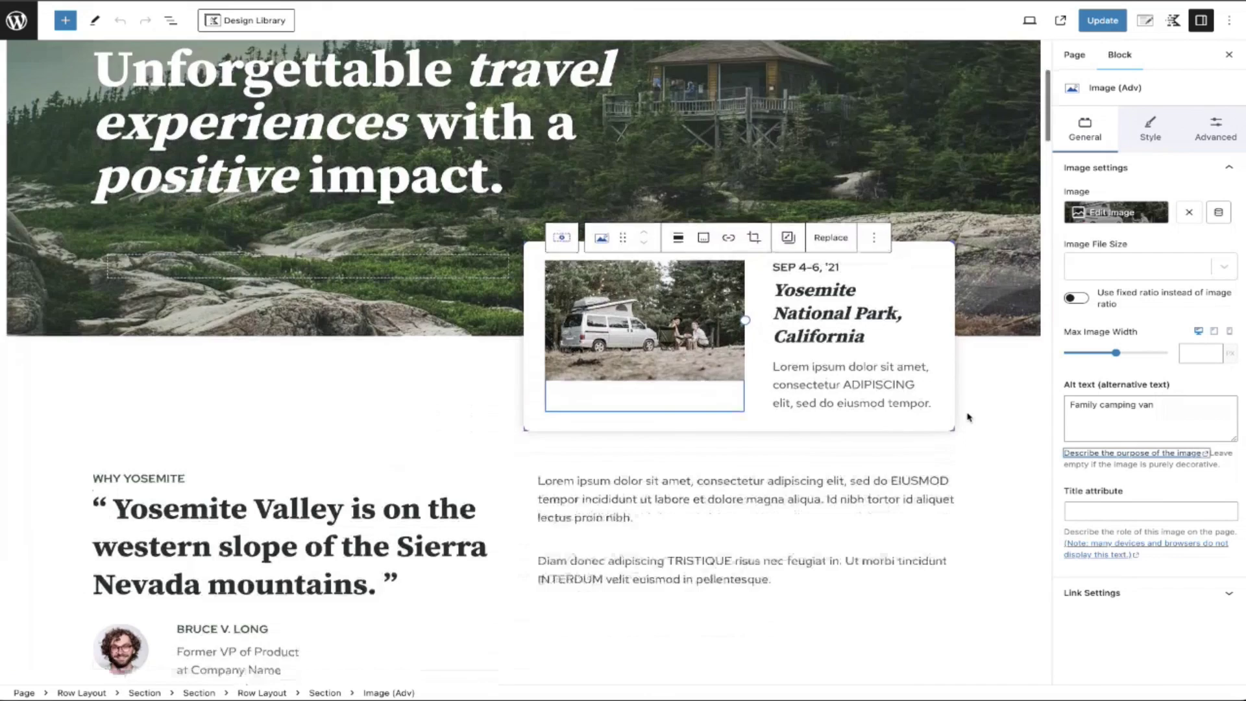
Step: Check the Friendly Staff image's alt text and save the Home page with Update
scroll(857, 354, "down", 10)
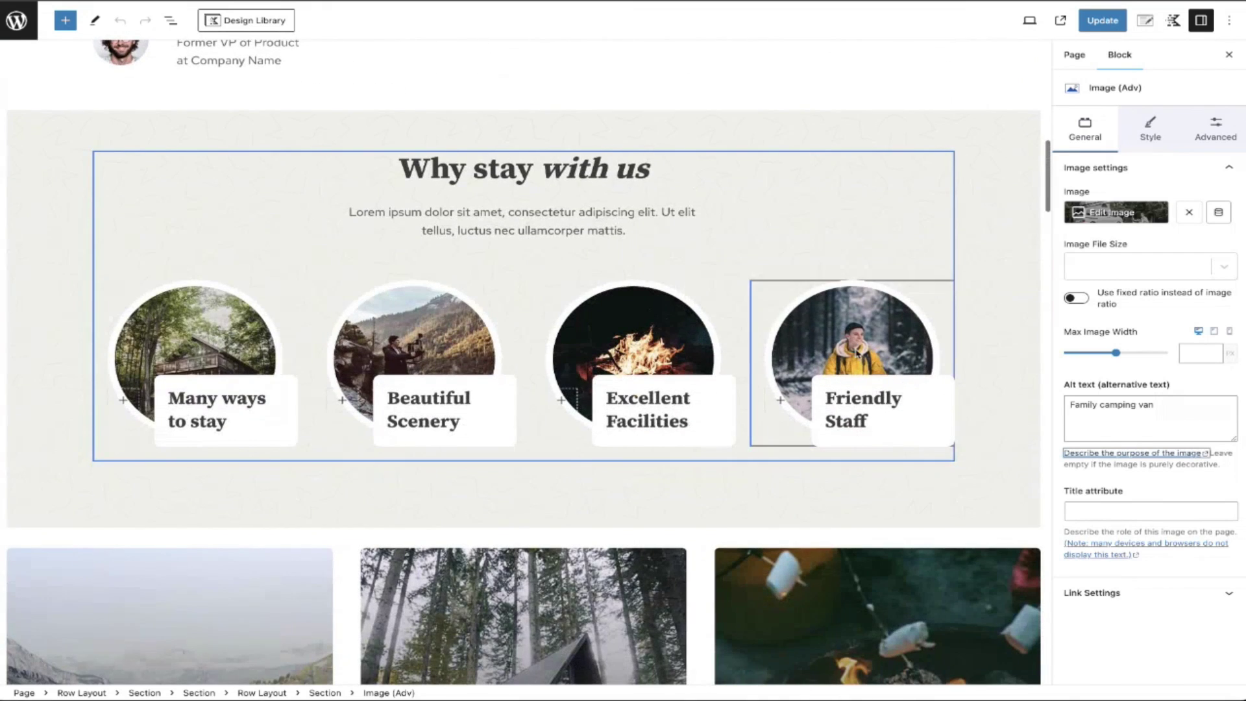
left_click(857, 353)
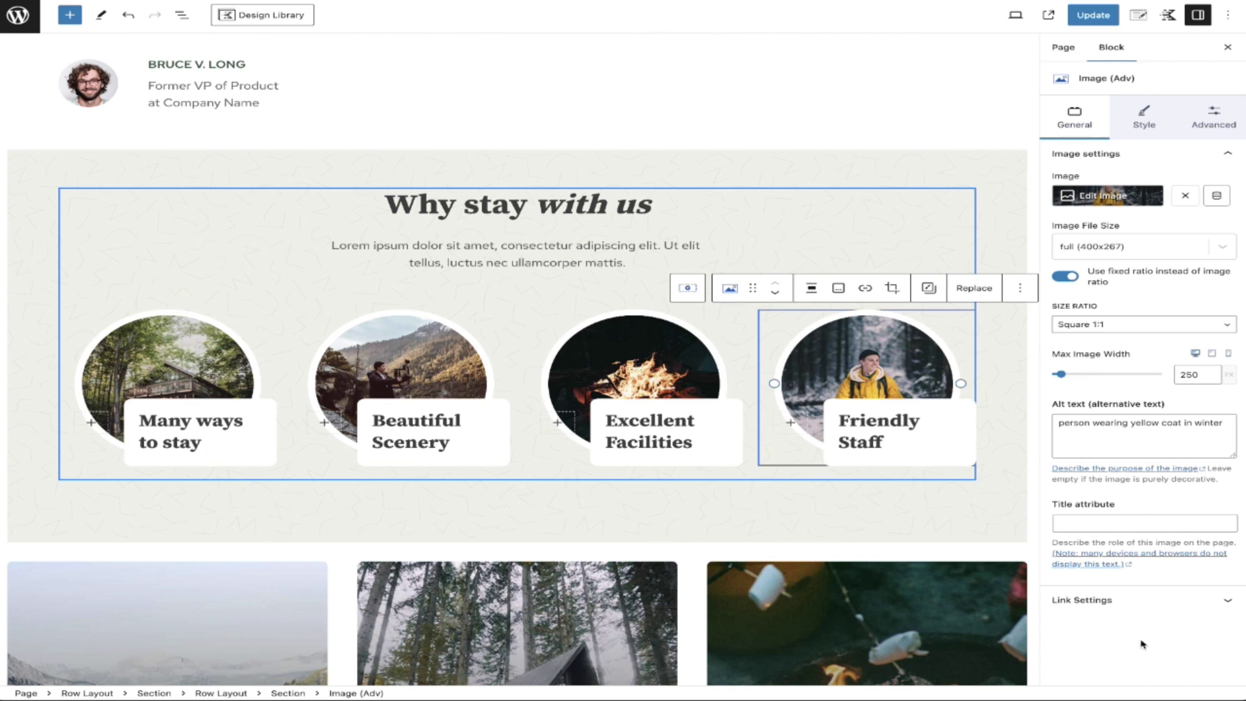
left_click(1077, 19)
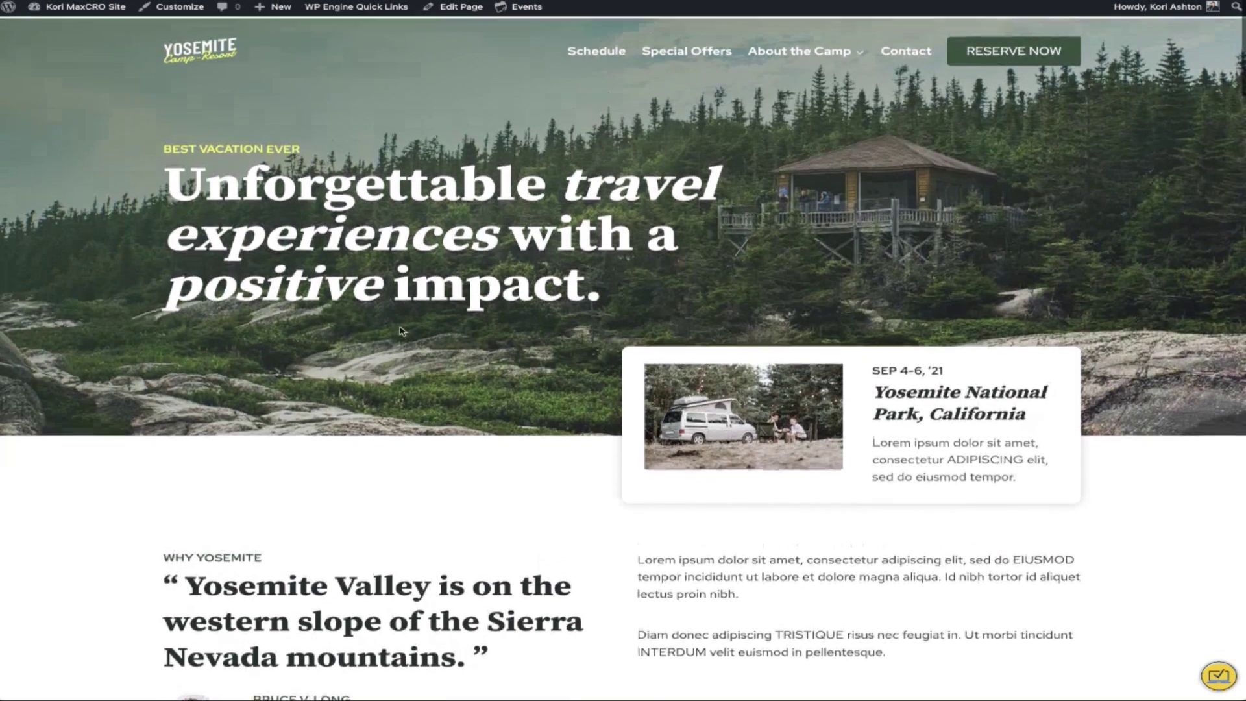
Step: Re-run the accessibility check on the live home page and scroll through its markers
left_click(1218, 679)
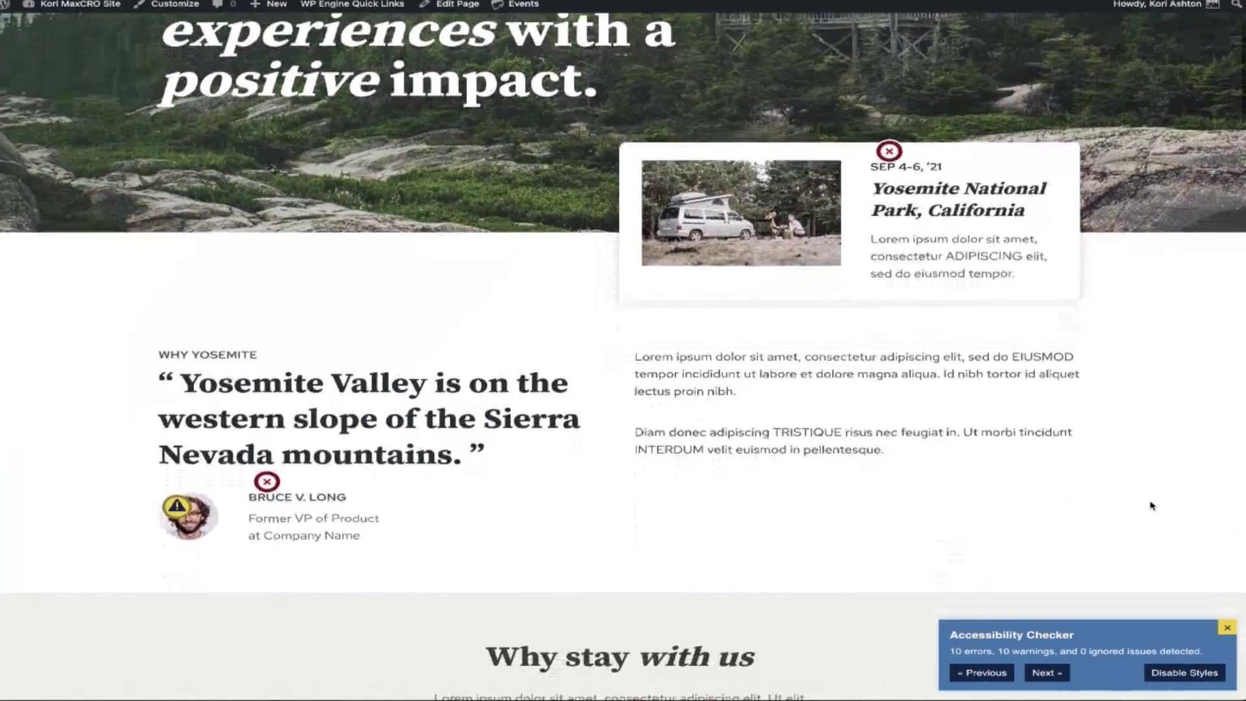
scroll(1152, 506, "down", 6)
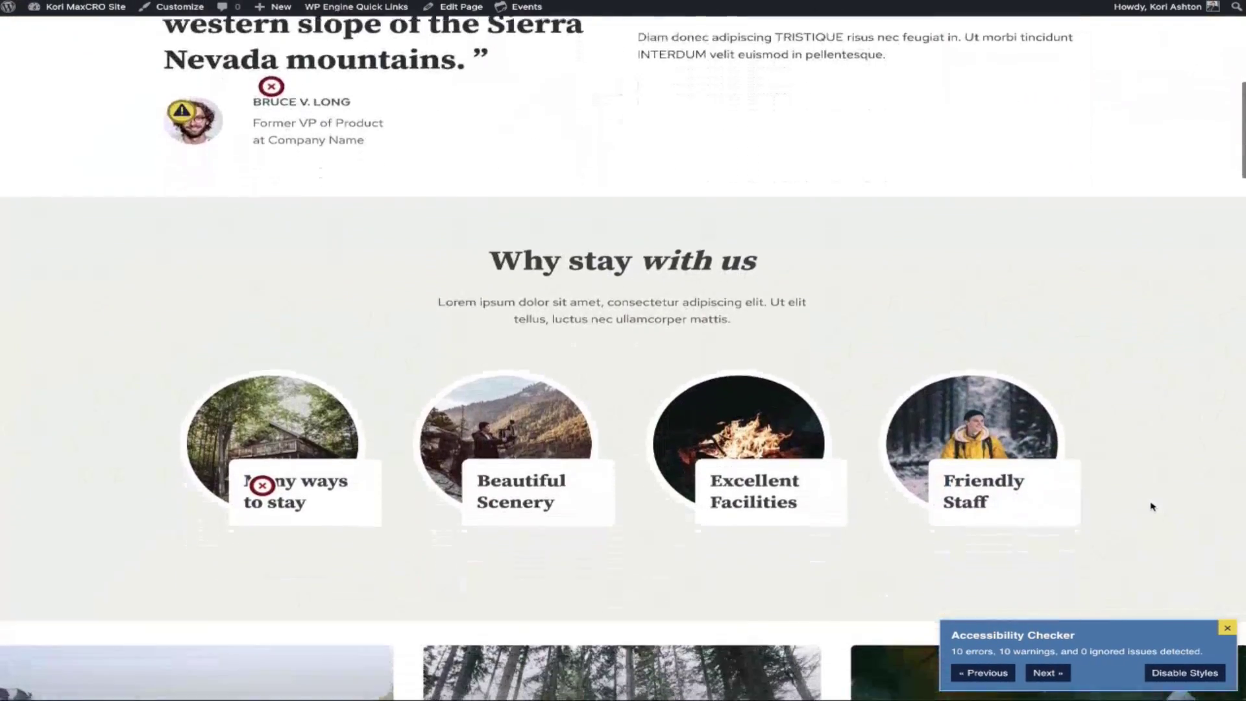
scroll(1152, 505, "down", 6)
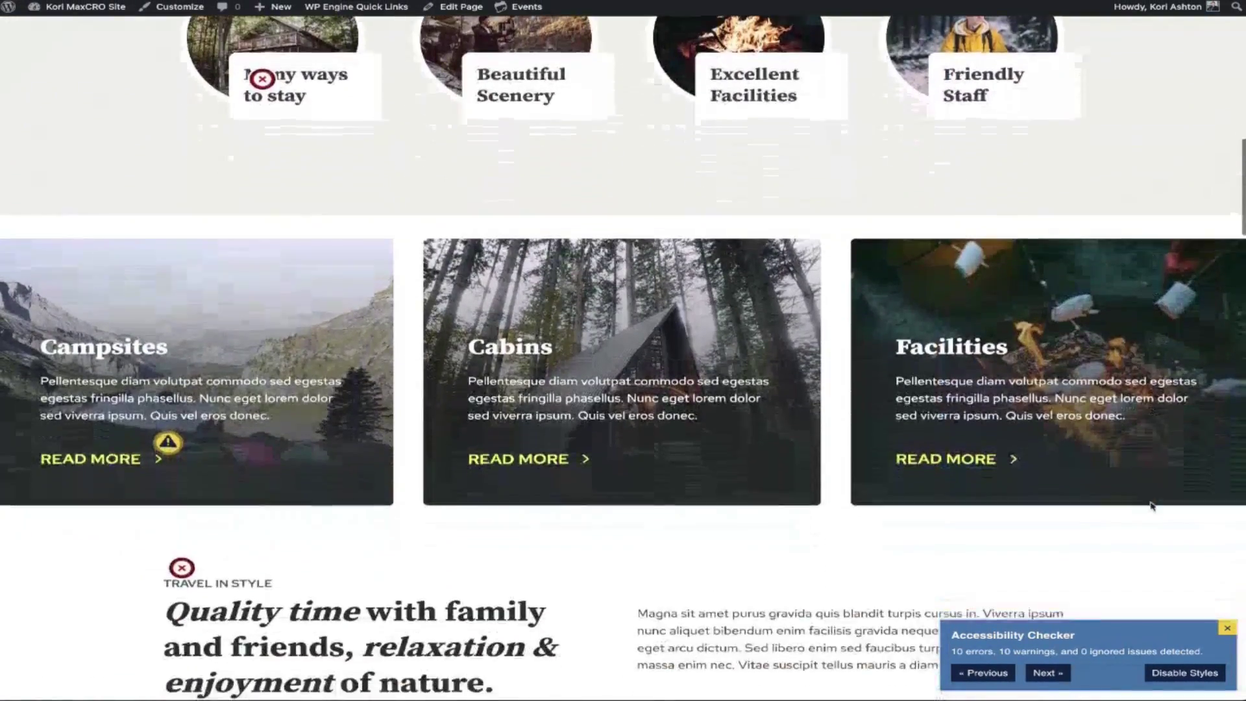
scroll(1152, 506, "down", 10)
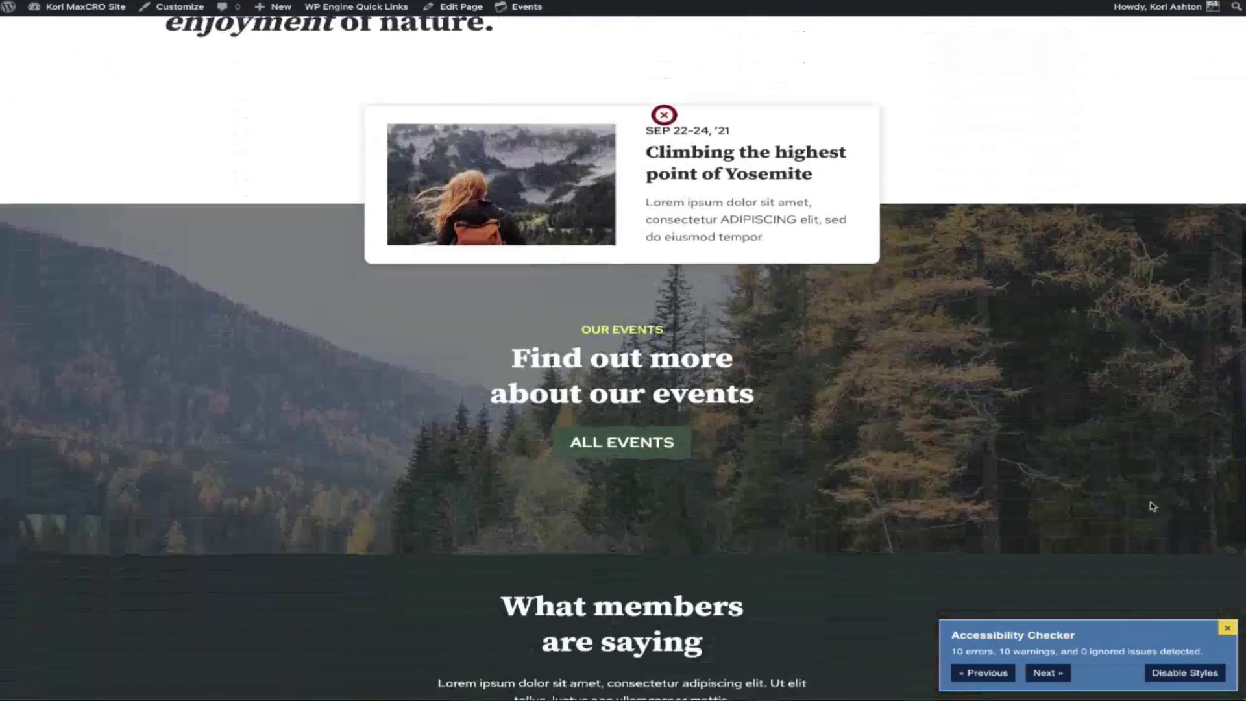
scroll(1153, 506, "down", 9)
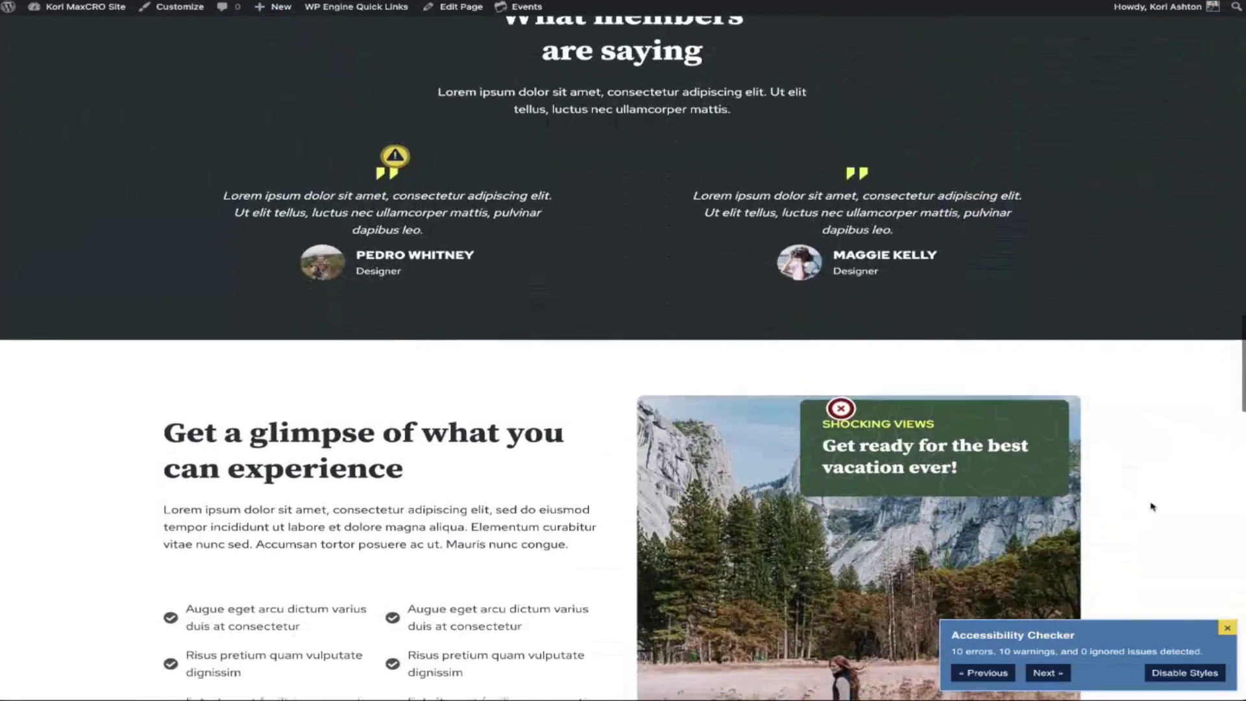
scroll(1153, 507, "down", 1)
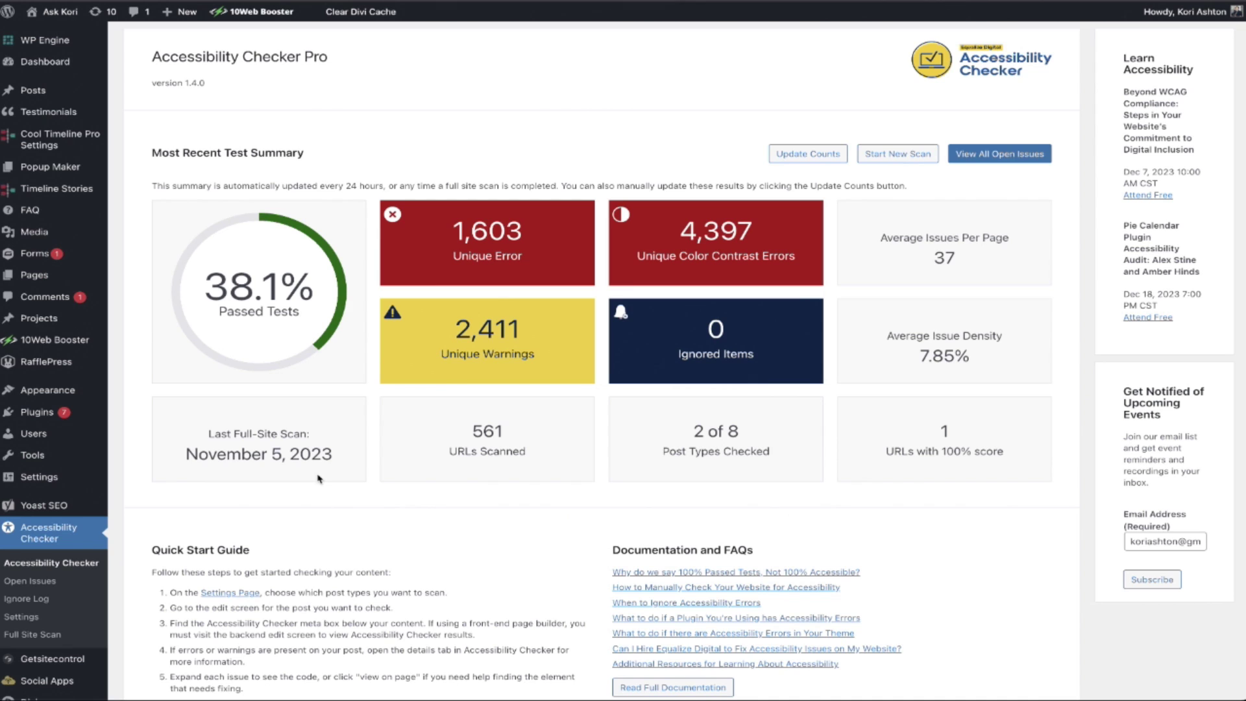
Step: Highlight the 38.1% passed-tests score and the 1,603 unique error count on the Pro dashboard
scroll(317, 479, "down", 3)
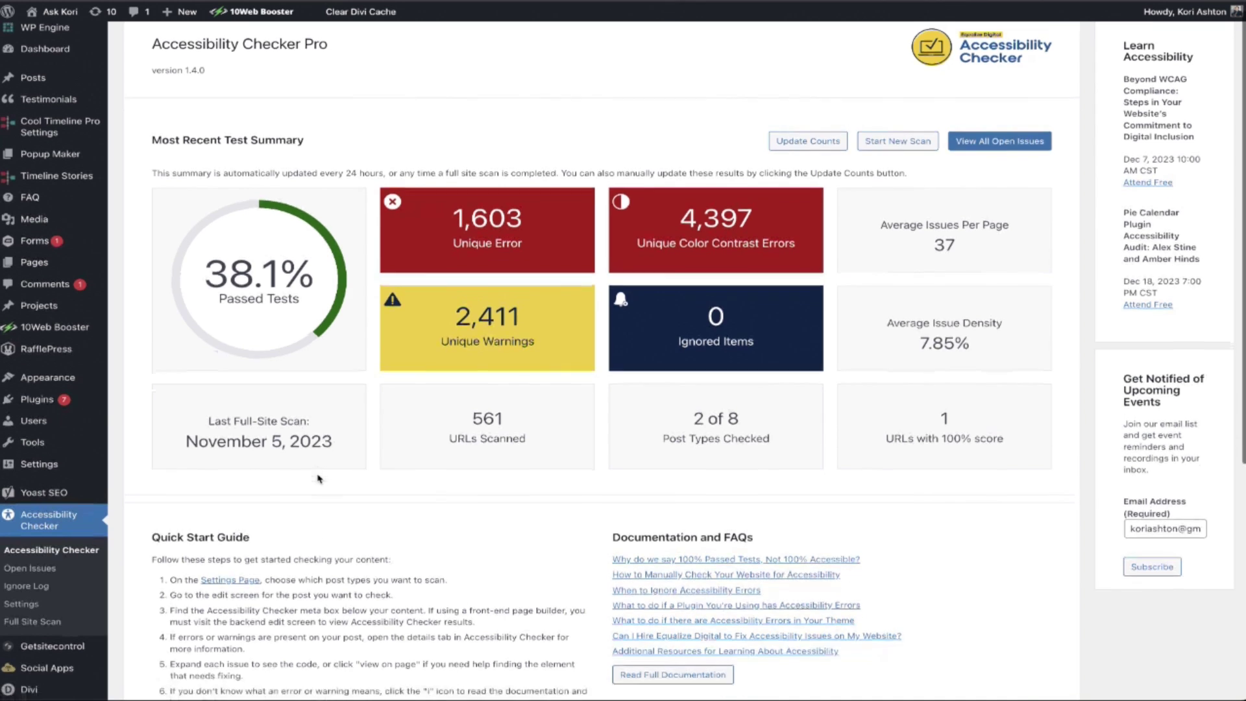
scroll(317, 474, "up", 2)
scroll(318, 474, "up", 1)
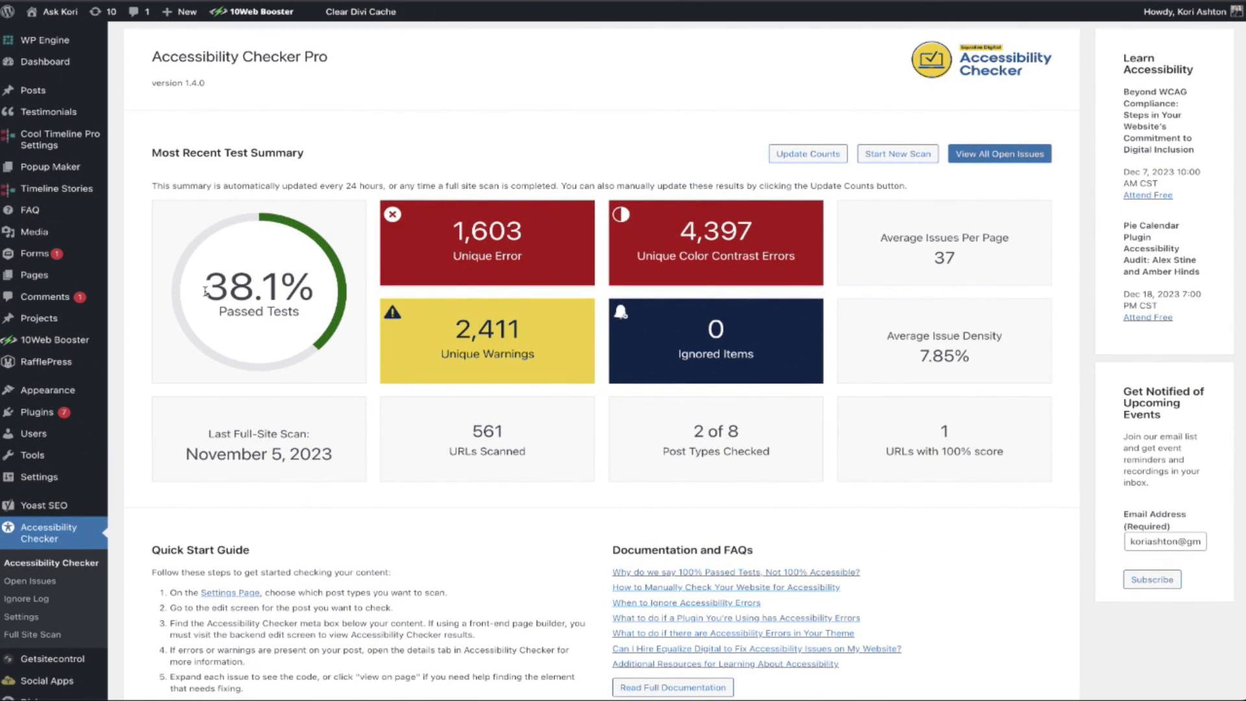
left_click_drag(205, 291, 278, 292)
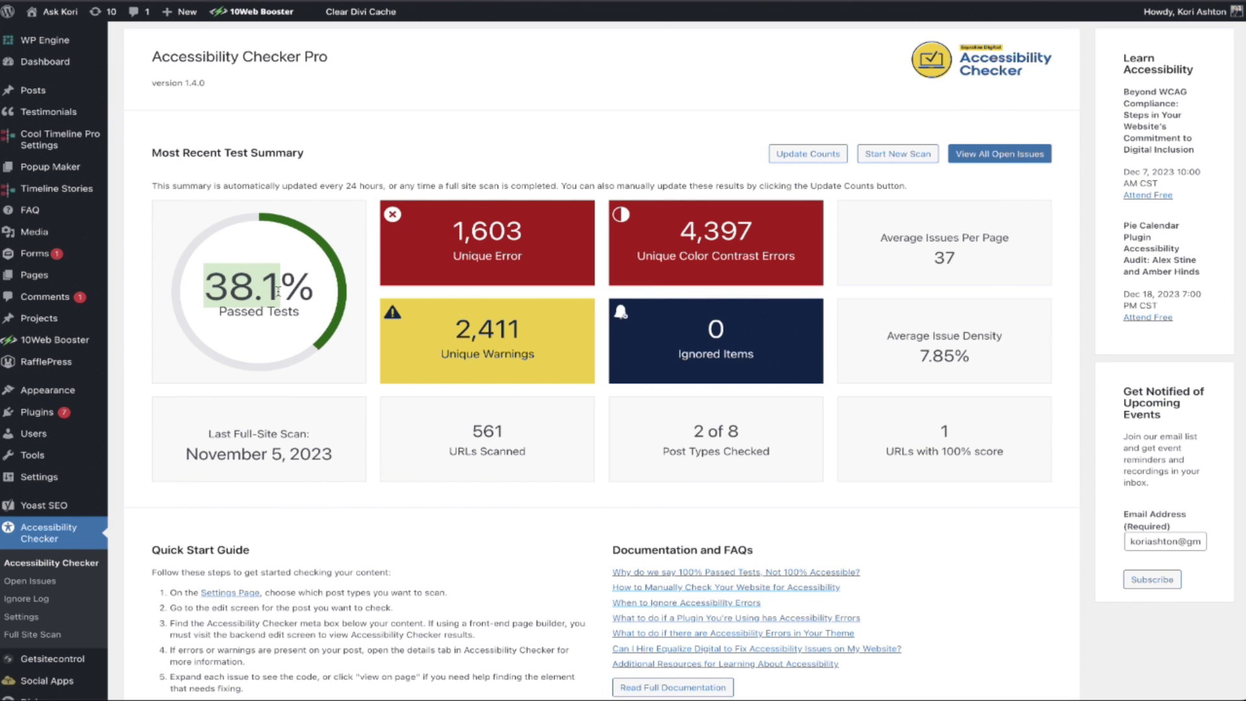
left_click(277, 291)
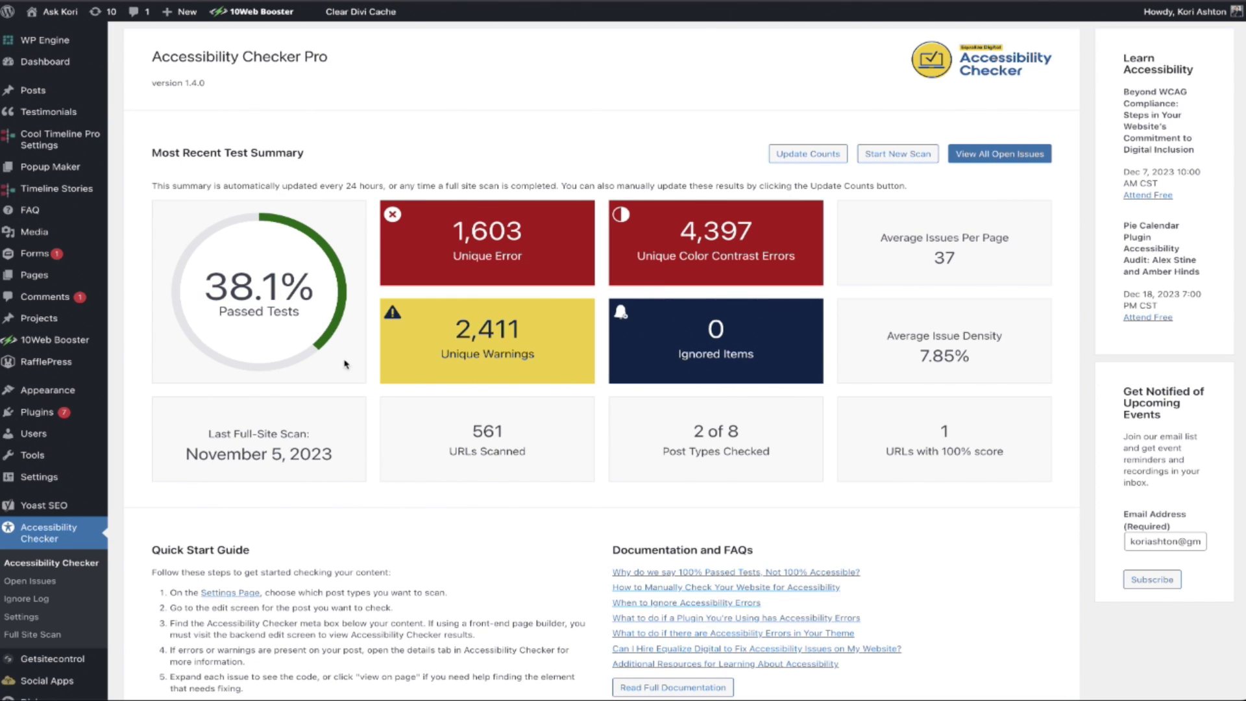
scroll(413, 455, "down", 2)
scroll(458, 231, "up", 2)
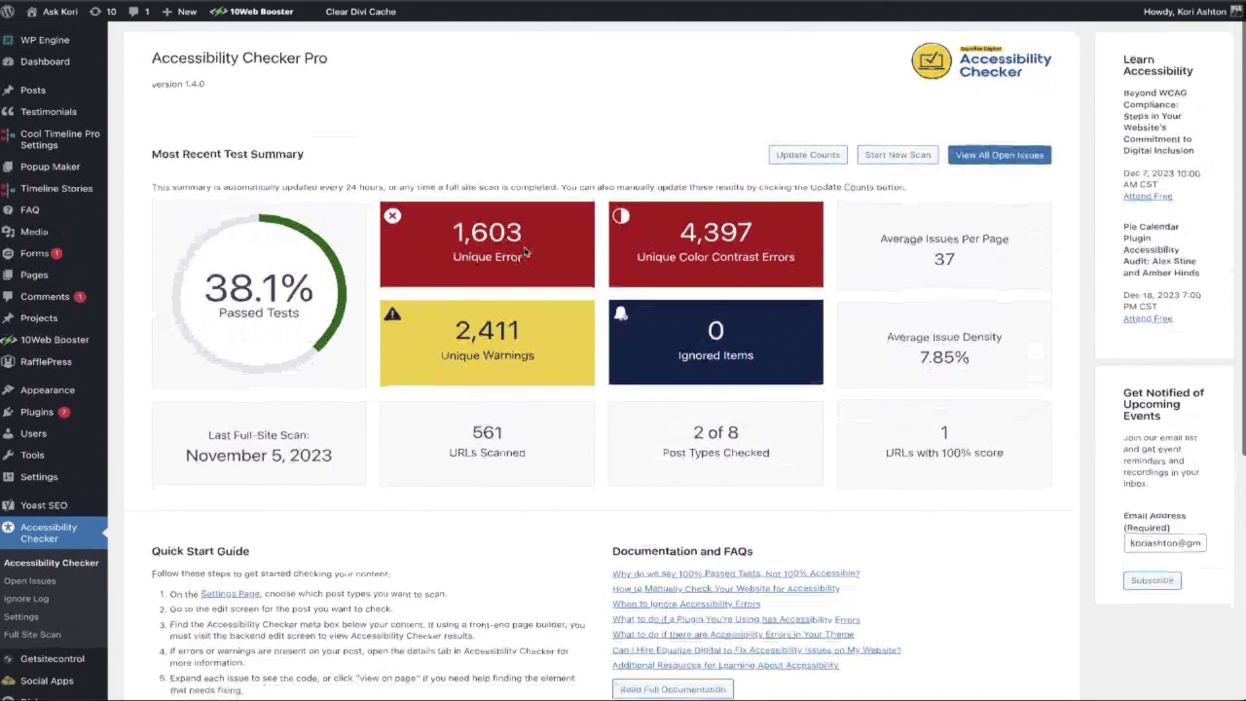
left_click_drag(458, 231, 547, 234)
left_click(549, 234)
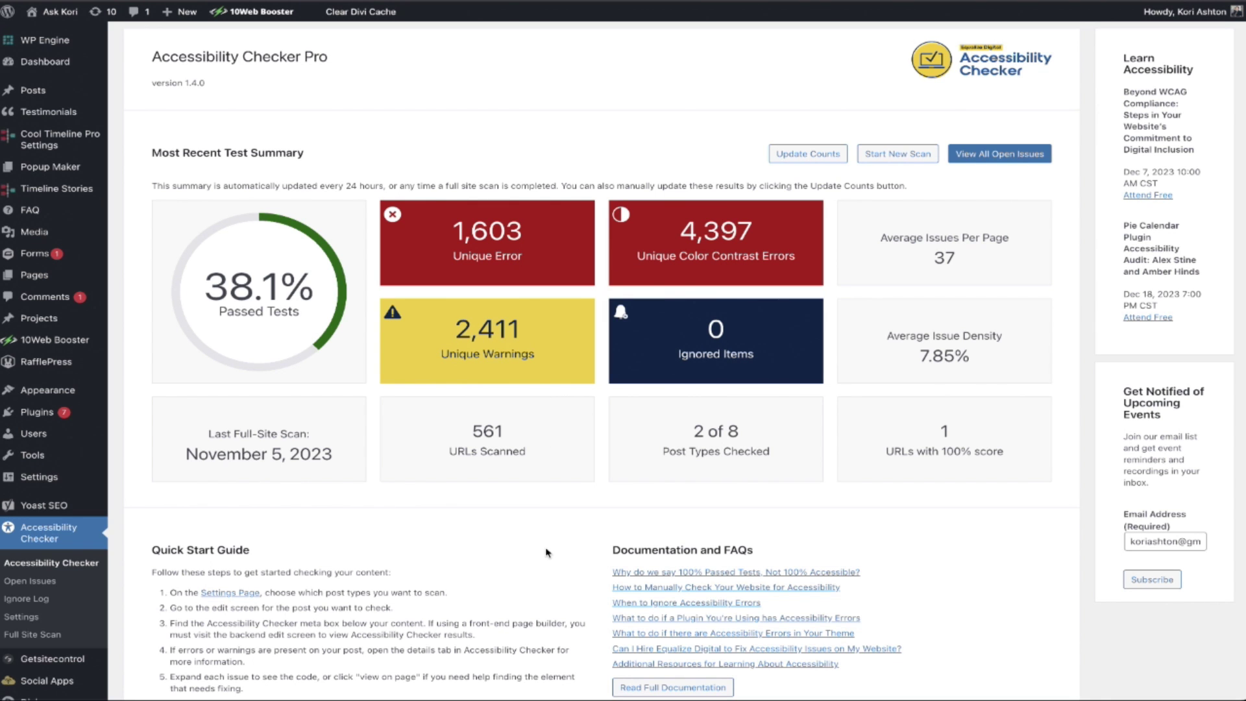
scroll(547, 552, "down", 1)
scroll(548, 553, "up", 1)
Step: List the Insufficient Color Contrast errors and view the first flagged post, 'Free Brand Style Guide Template and Examples'
left_click(30, 581)
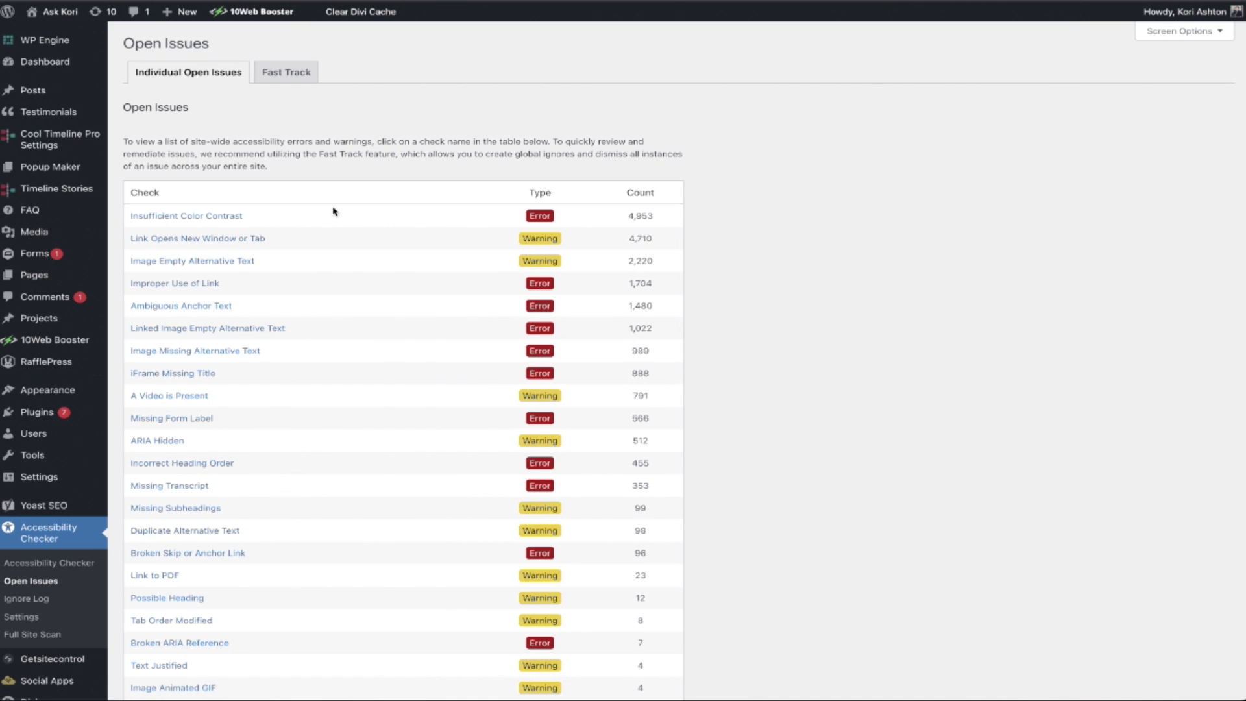
scroll(336, 272, "down", 10)
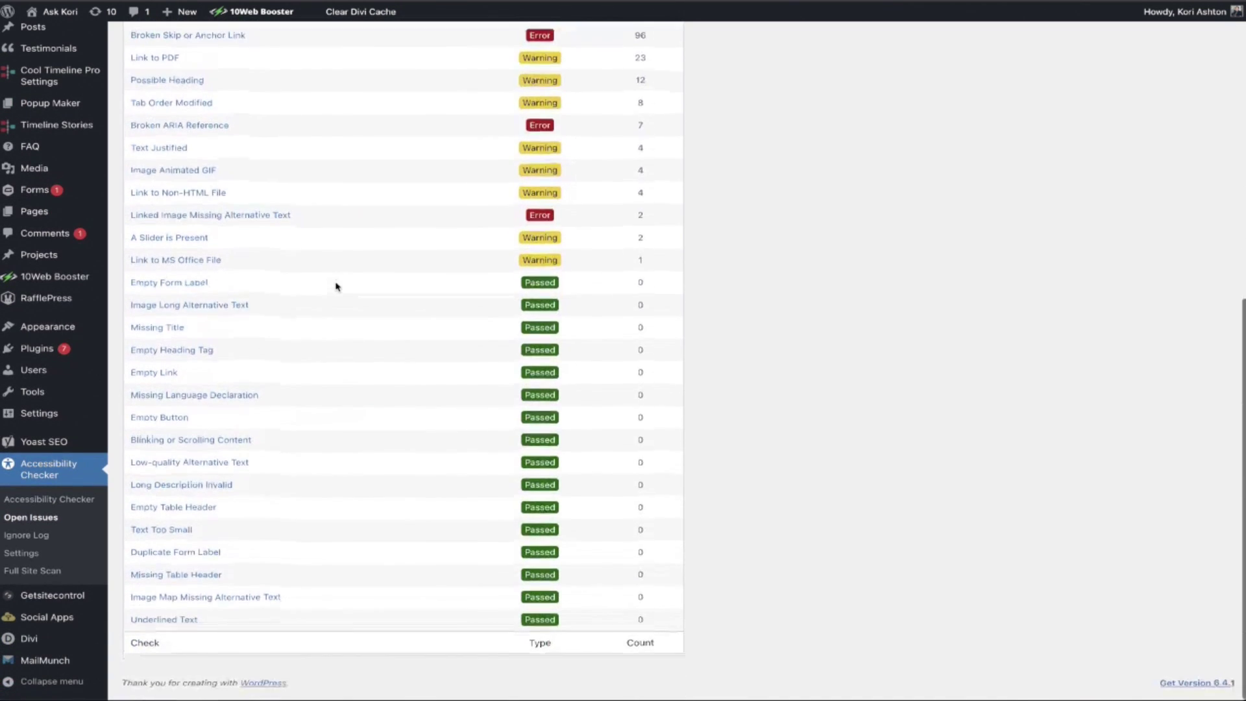
scroll(336, 286, "up", 8)
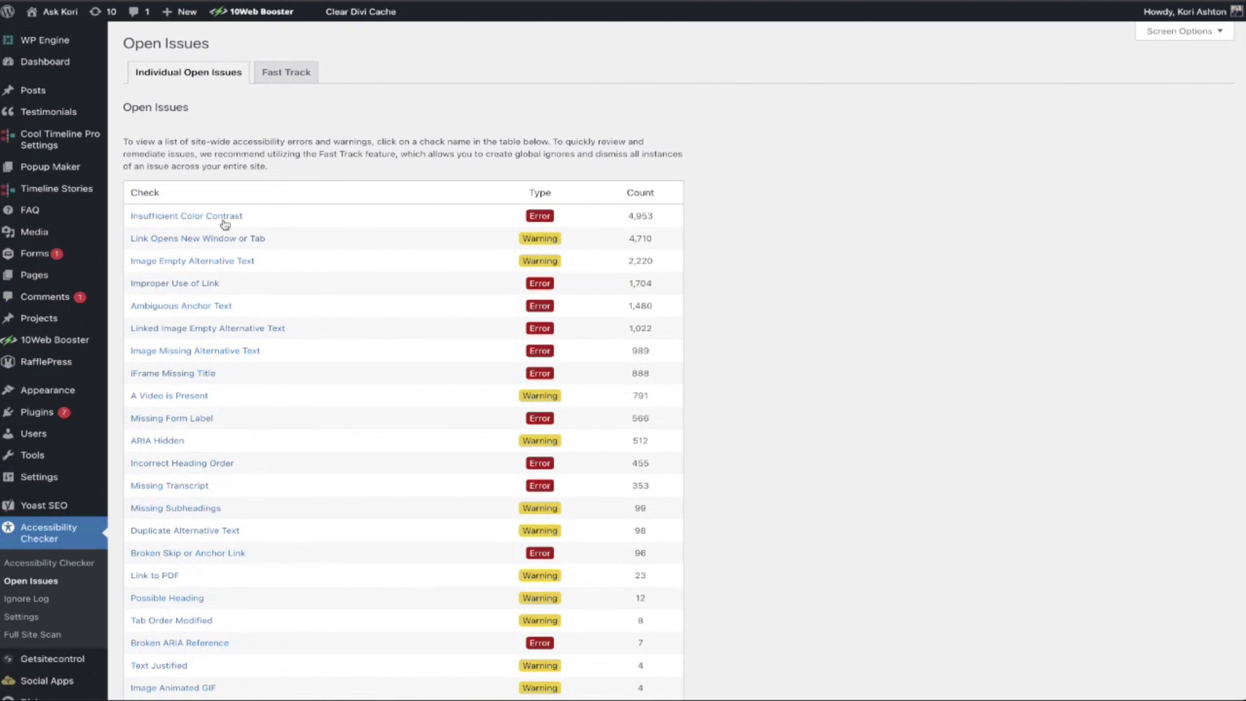
left_click(238, 223)
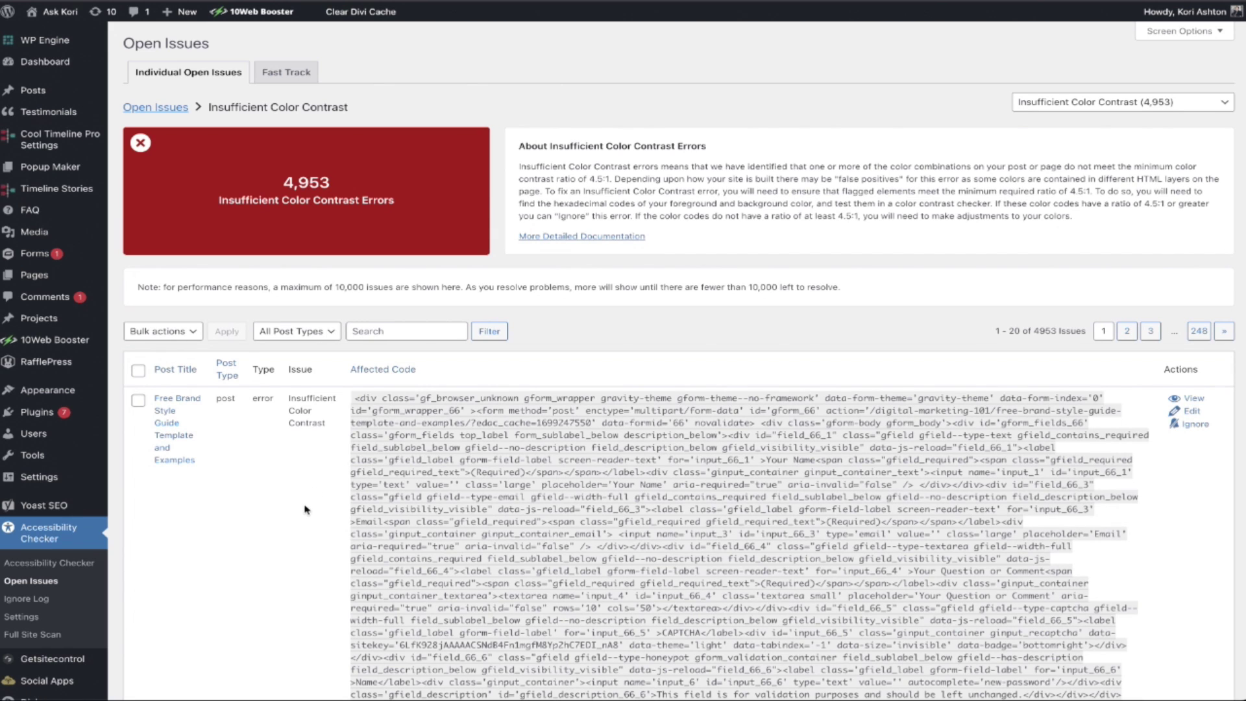
left_click(1198, 399)
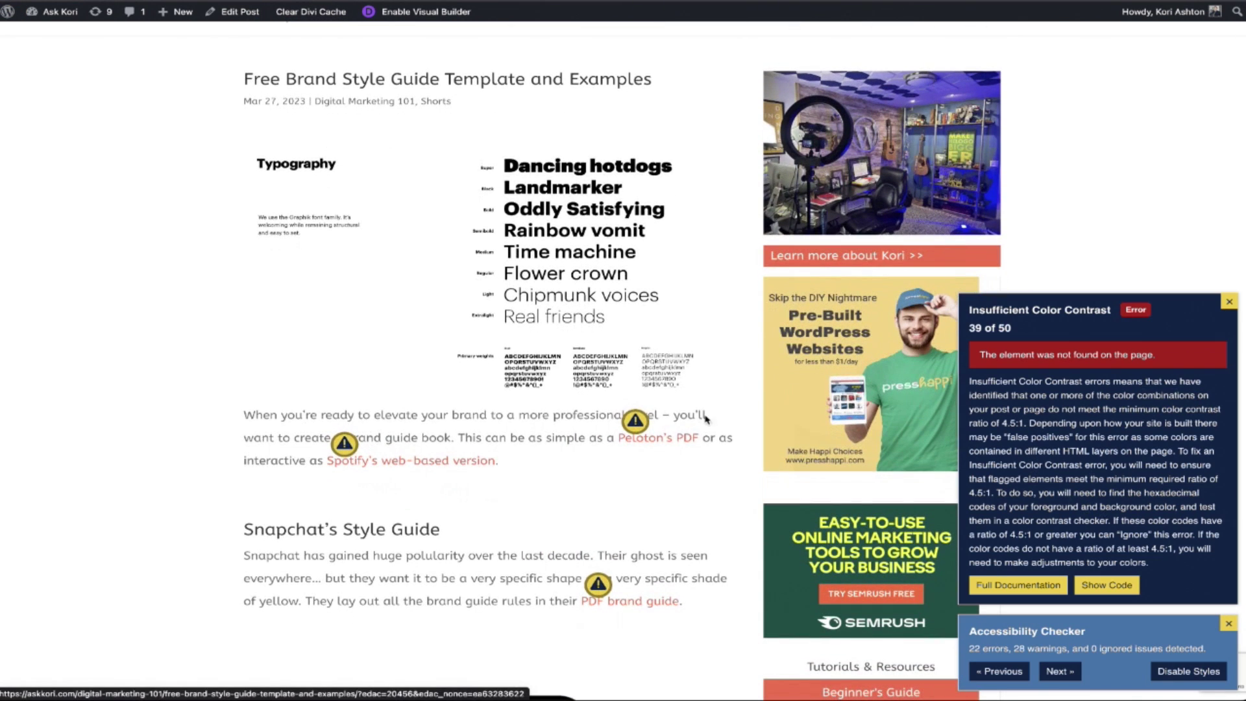
Step: Scroll through the flagged 'Free Brand Style Guide Template and Examples' post reviewing its contrast issues
scroll(1027, 412, "down", 1)
scroll(1028, 411, "down", 2)
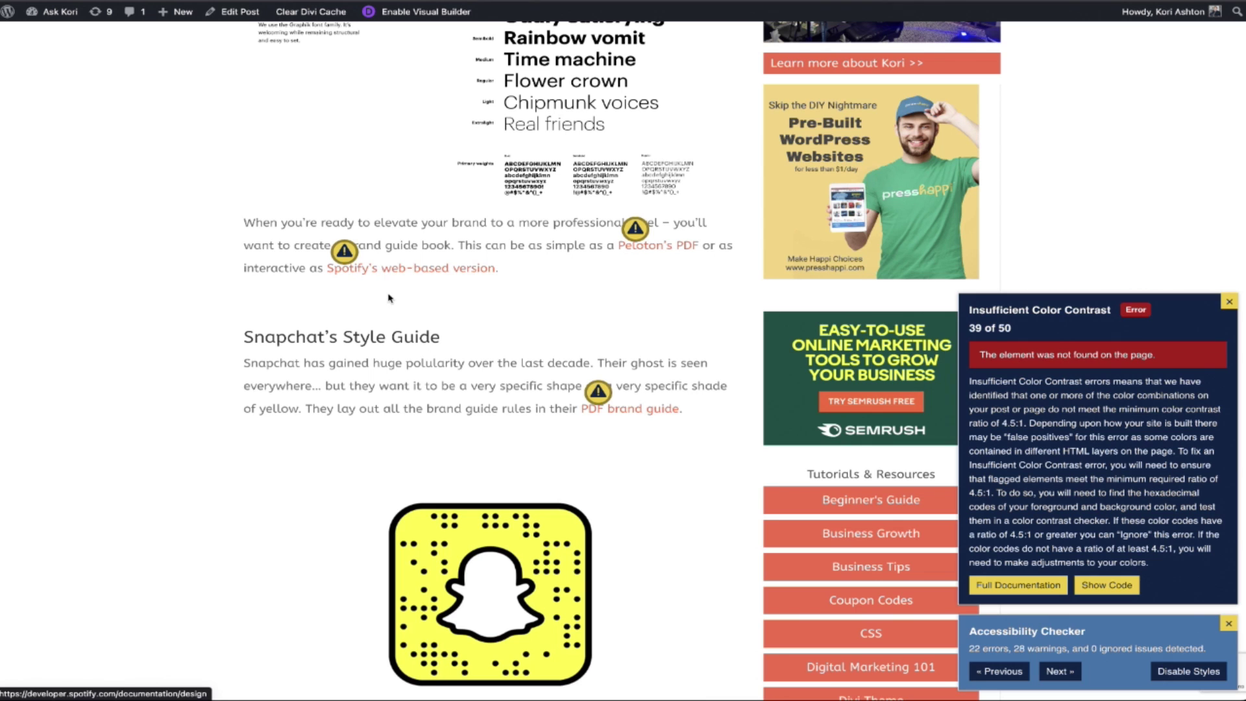
scroll(397, 310, "up", 1)
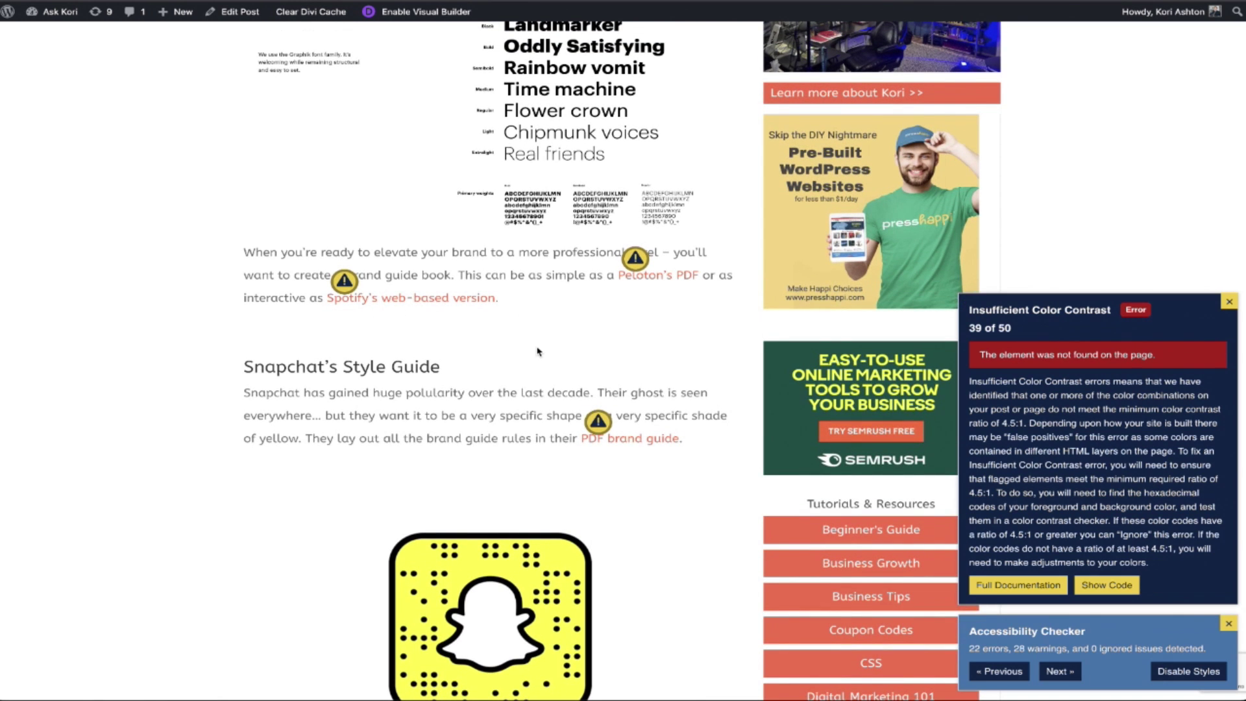
scroll(537, 350, "down", 1)
scroll(537, 350, "down", 1)
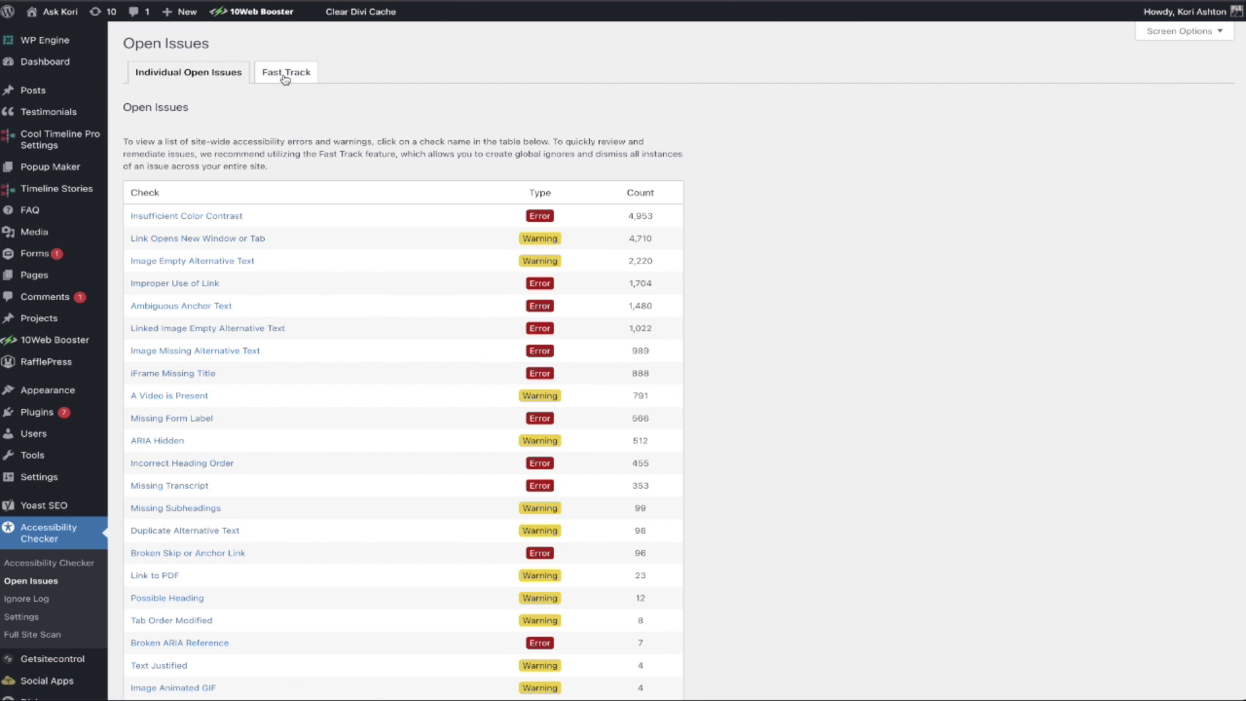
Step: In Fast Track, list the pages affected by the top link issue, then open the scan Settings
left_click(285, 78)
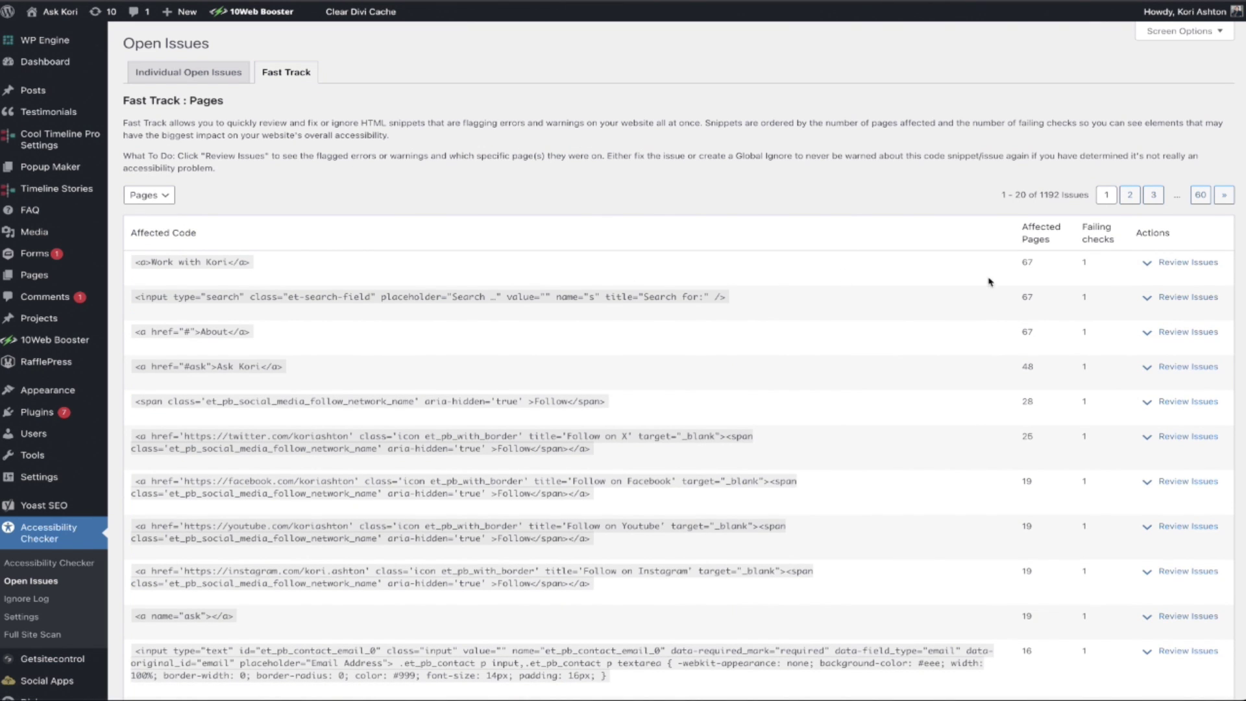
left_click(1195, 263)
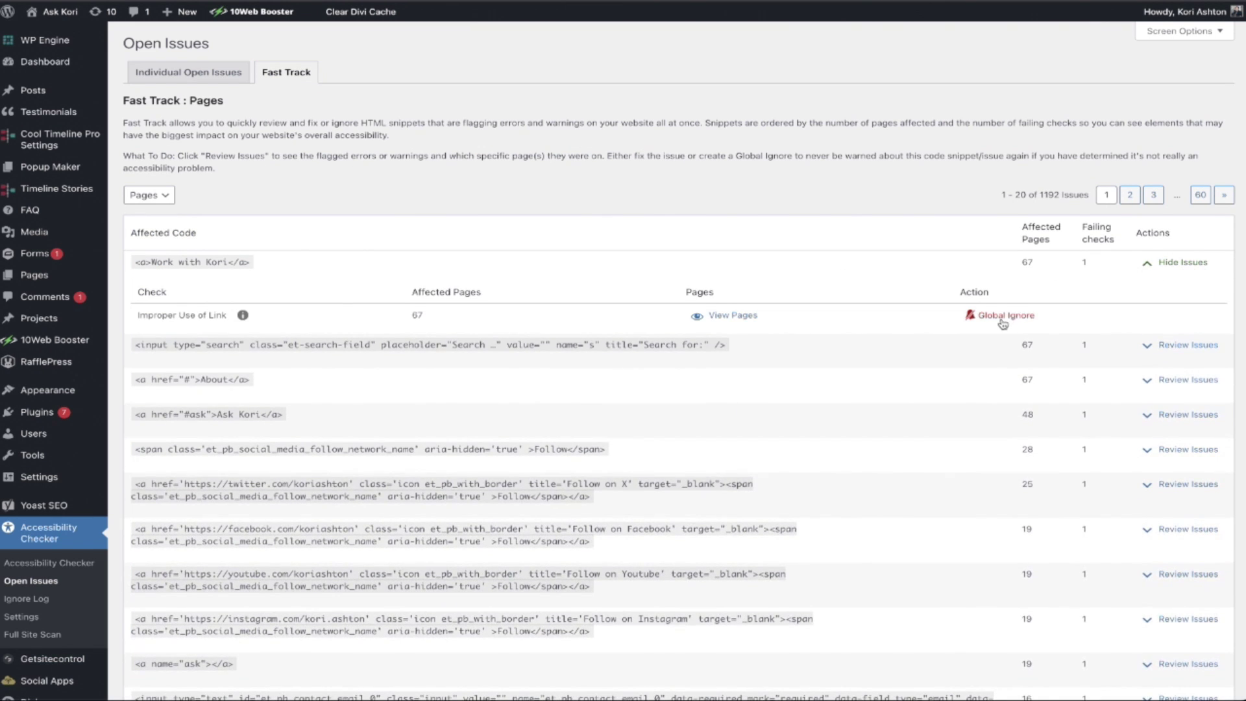
left_click(729, 317)
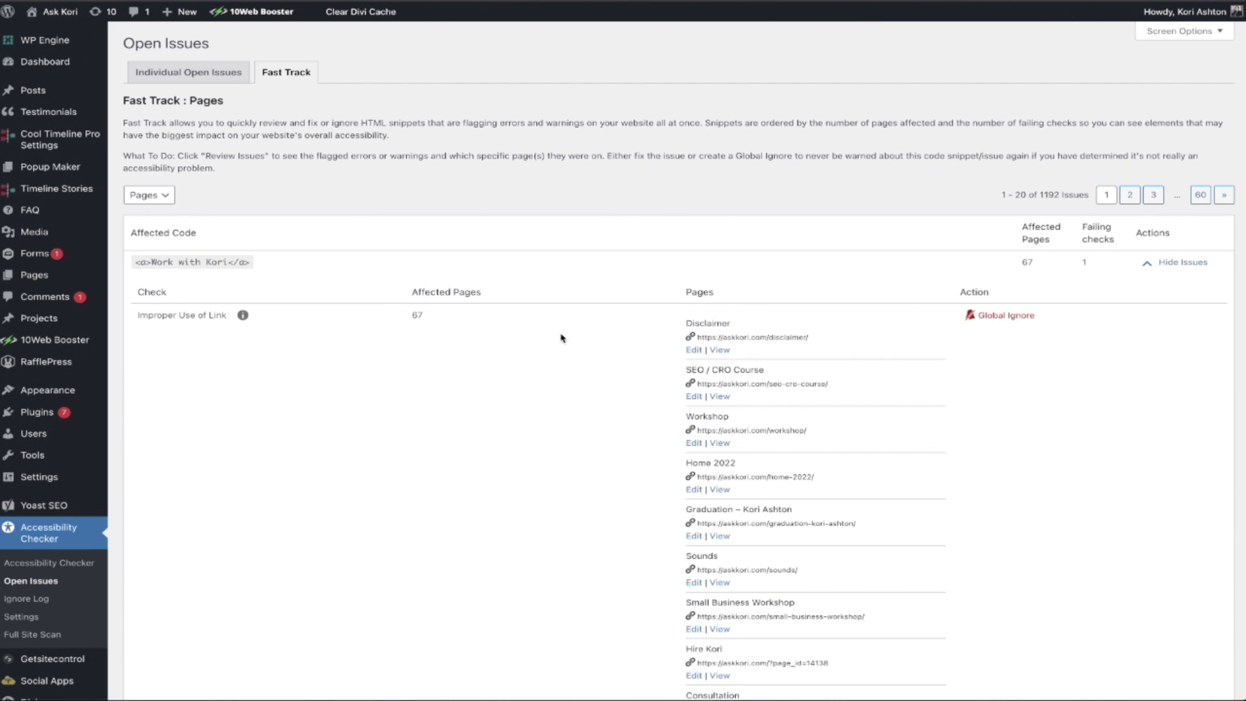
scroll(755, 456, "down", 20)
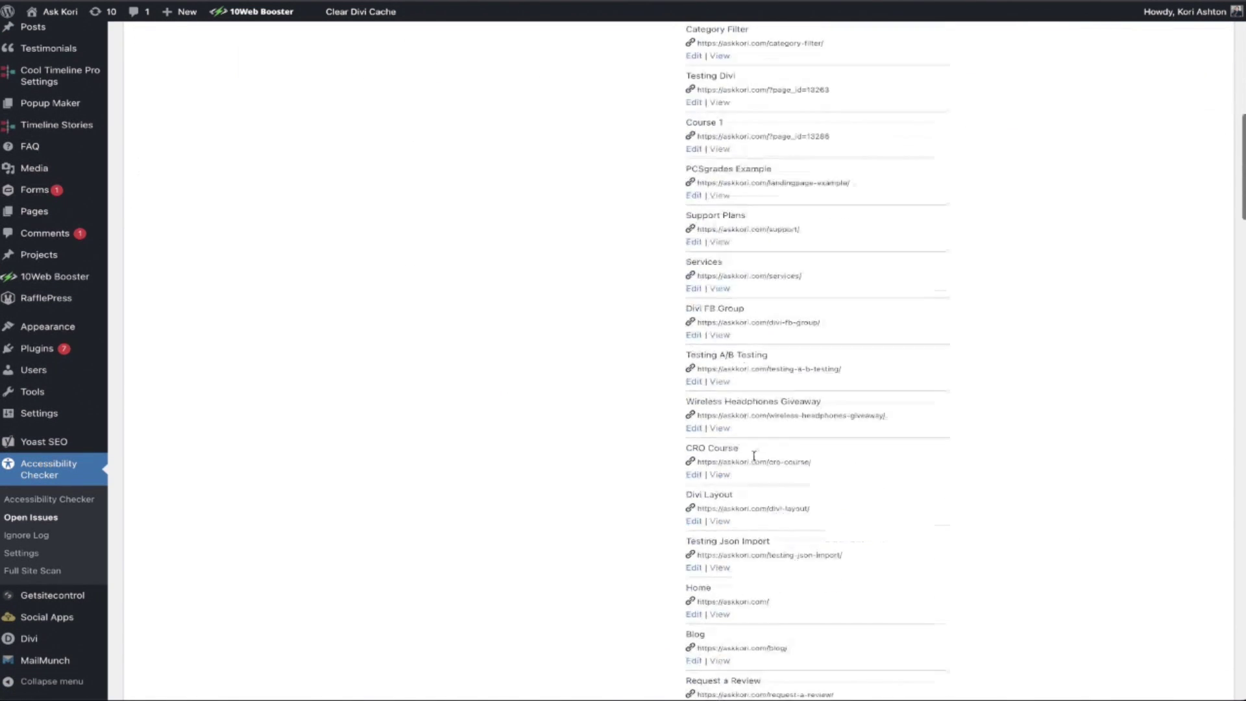
scroll(754, 456, "down", 10)
scroll(755, 459, "up", 15)
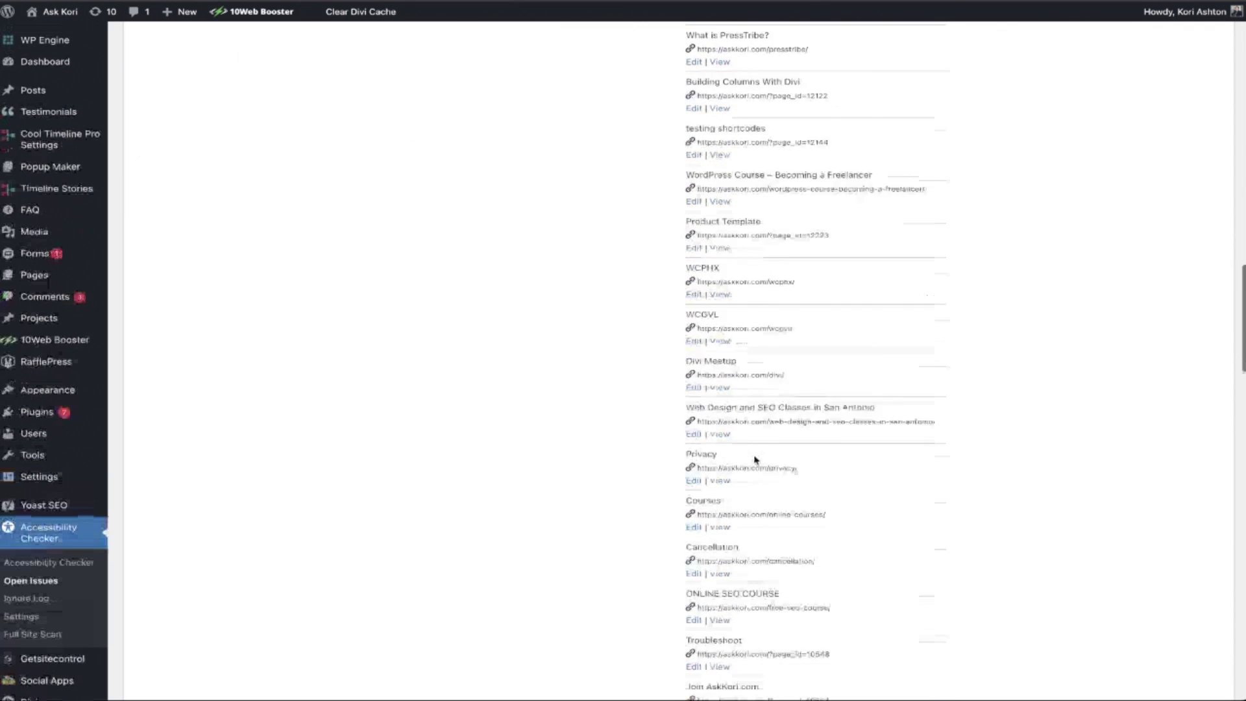
scroll(755, 460, "up", 15)
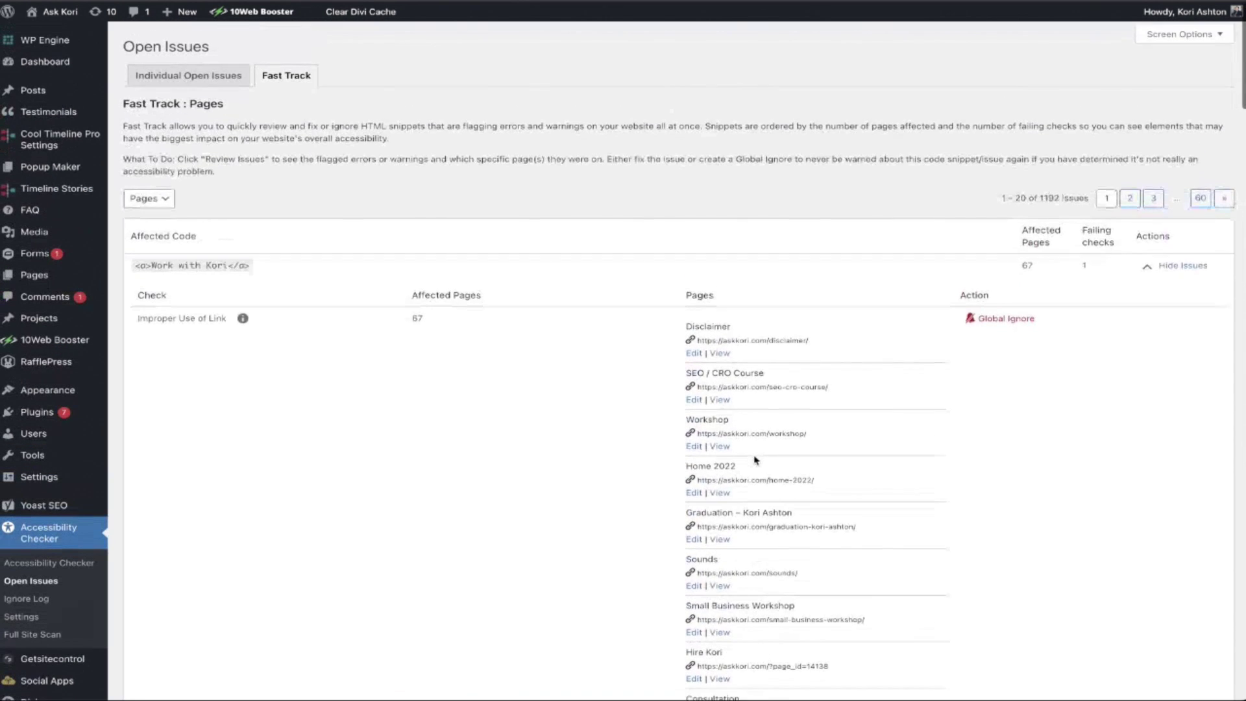
left_click(23, 616)
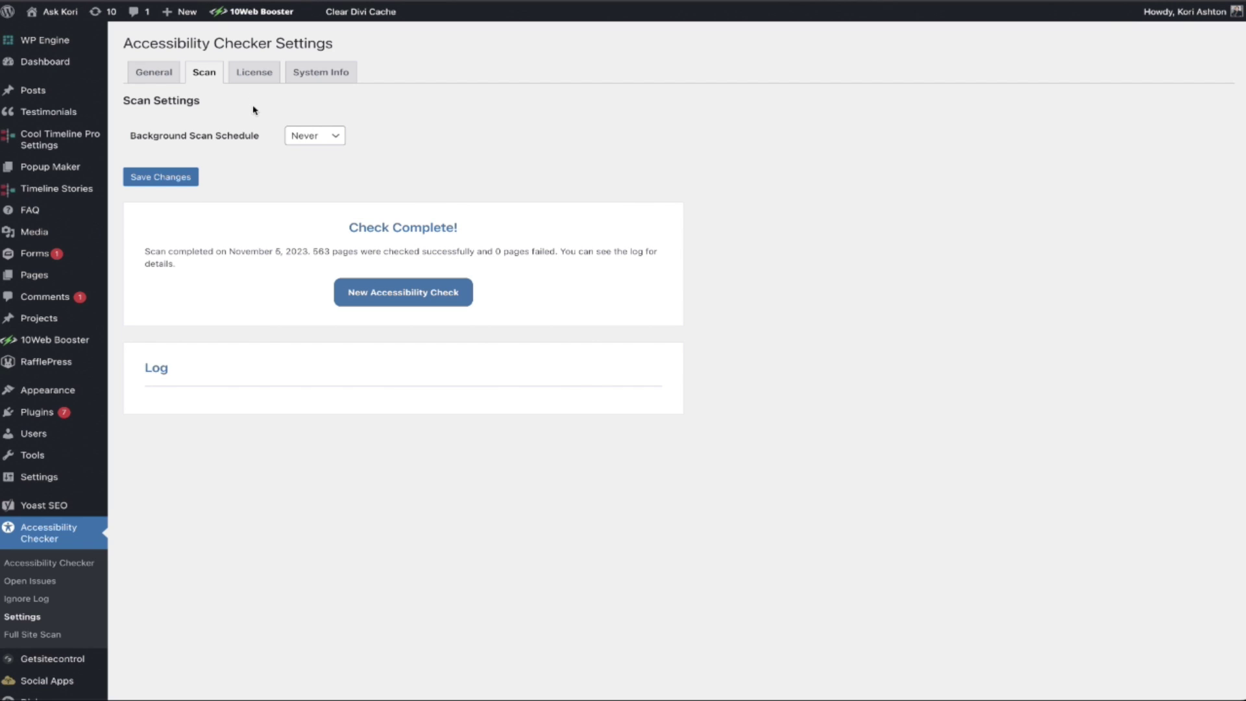
left_click(317, 139)
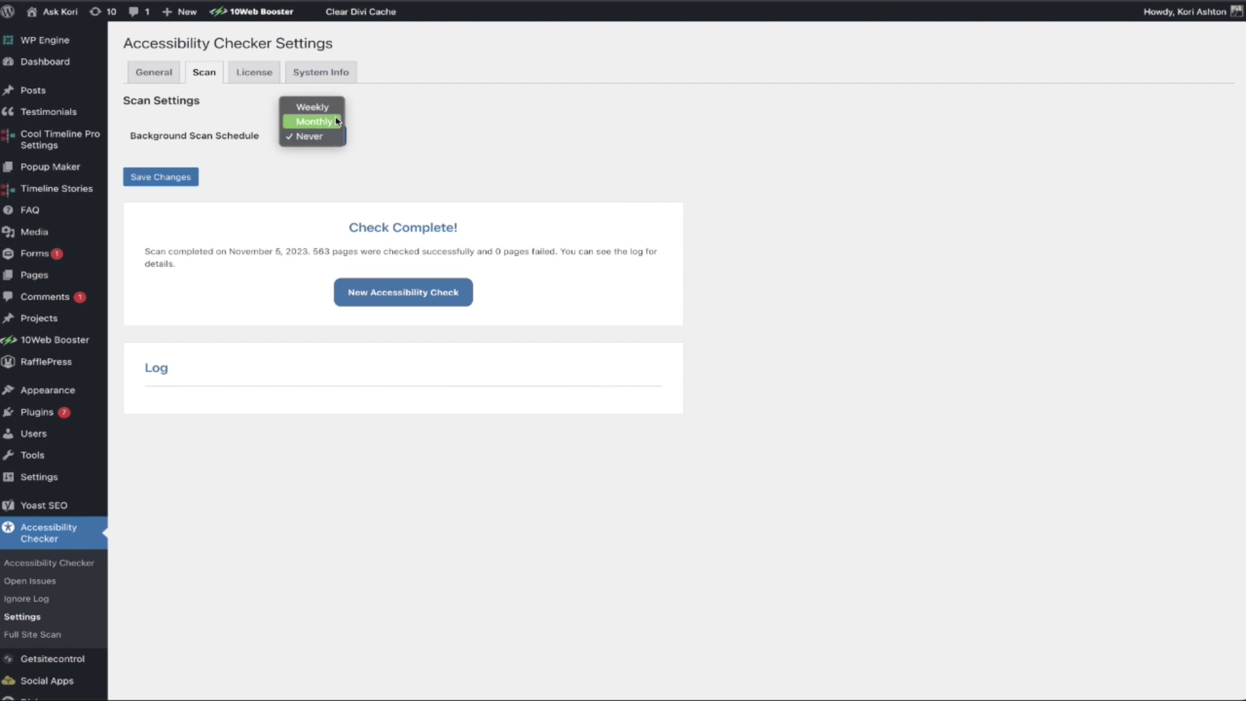
left_click(419, 131)
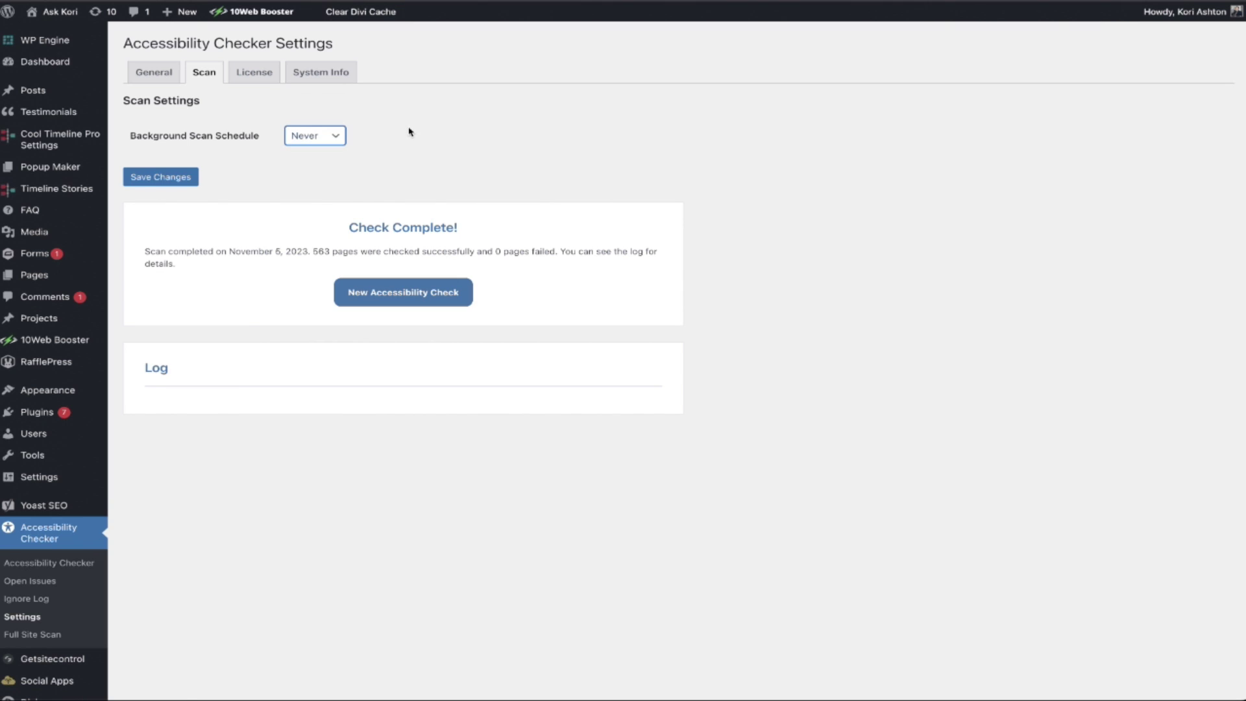